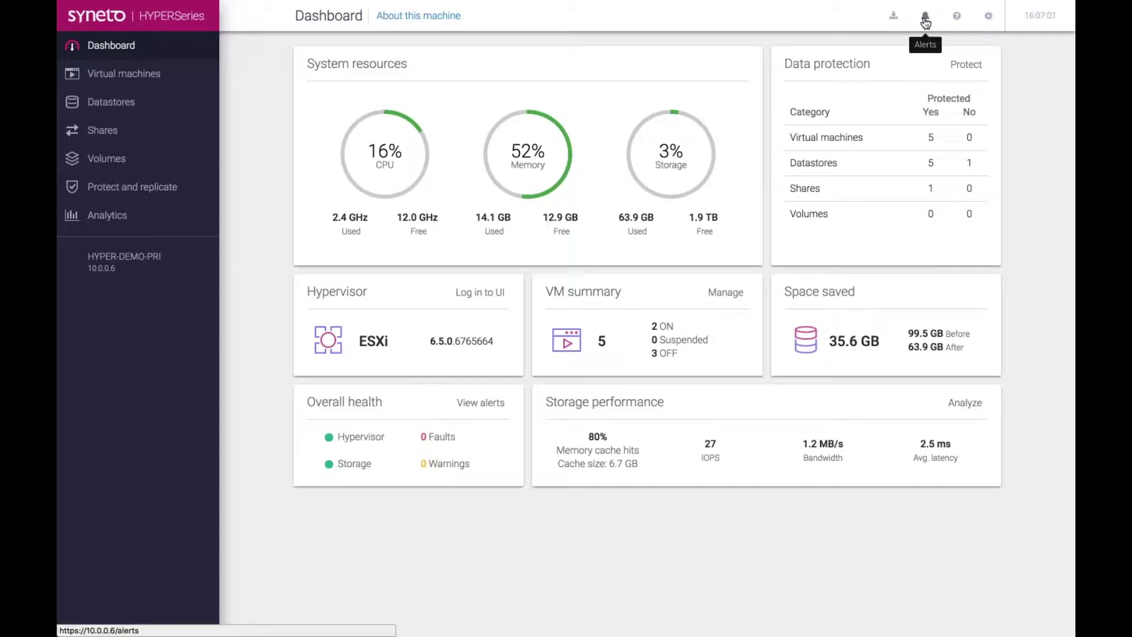
# - Open the Alerts page and confirm every health category reports 'Everything works fine'
pyautogui.click(925, 18)
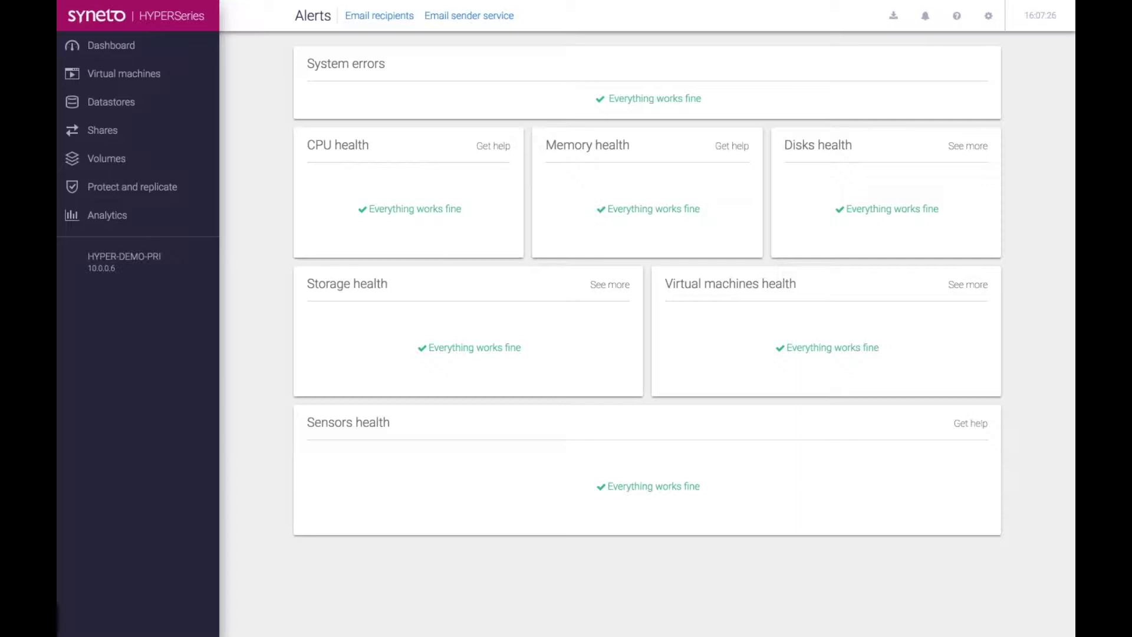
# - Show the Datastores page listing the six datastores, with only iso not protected
pyautogui.click(112, 104)
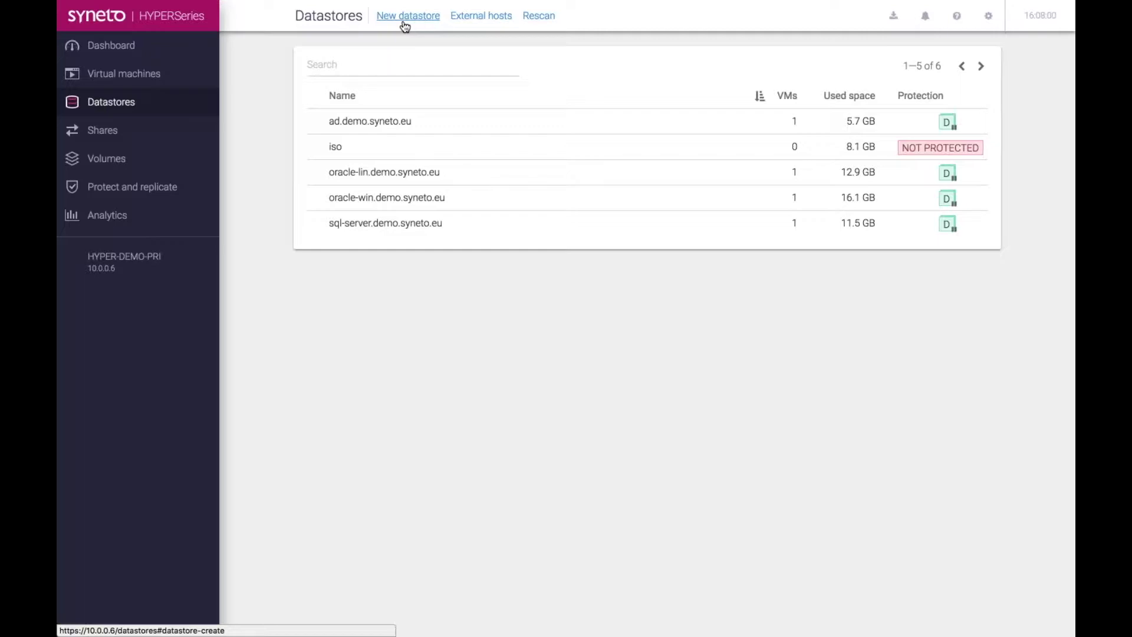
# - Create an empty datastore named 'test-datastore', then go to the Virtual machines list
pyautogui.click(405, 27)
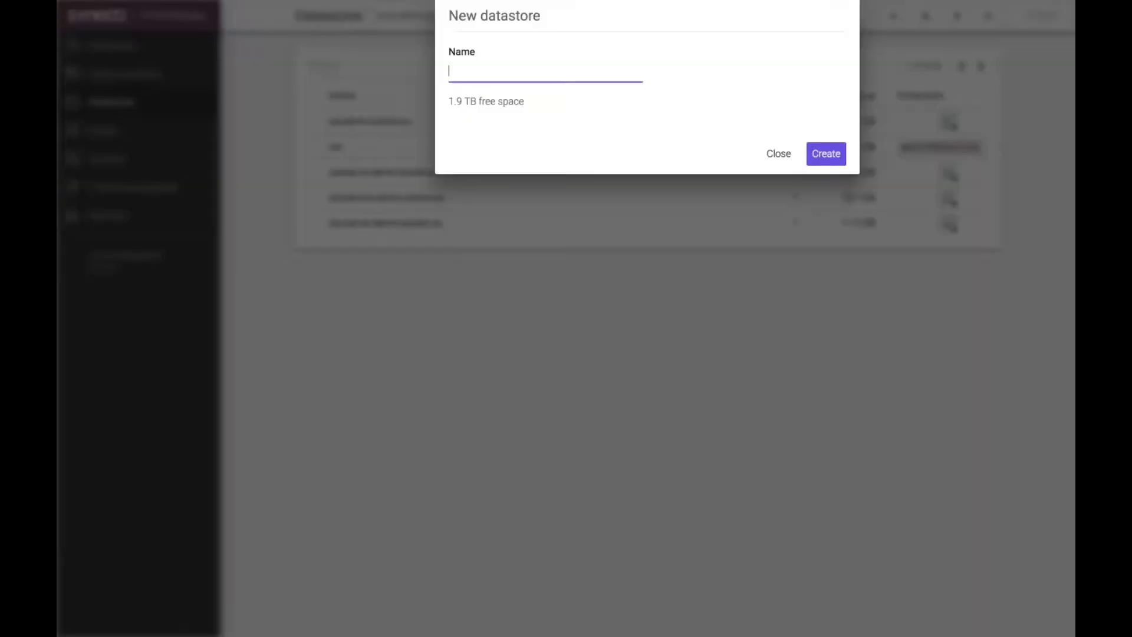
pyautogui.write('test-datastore')
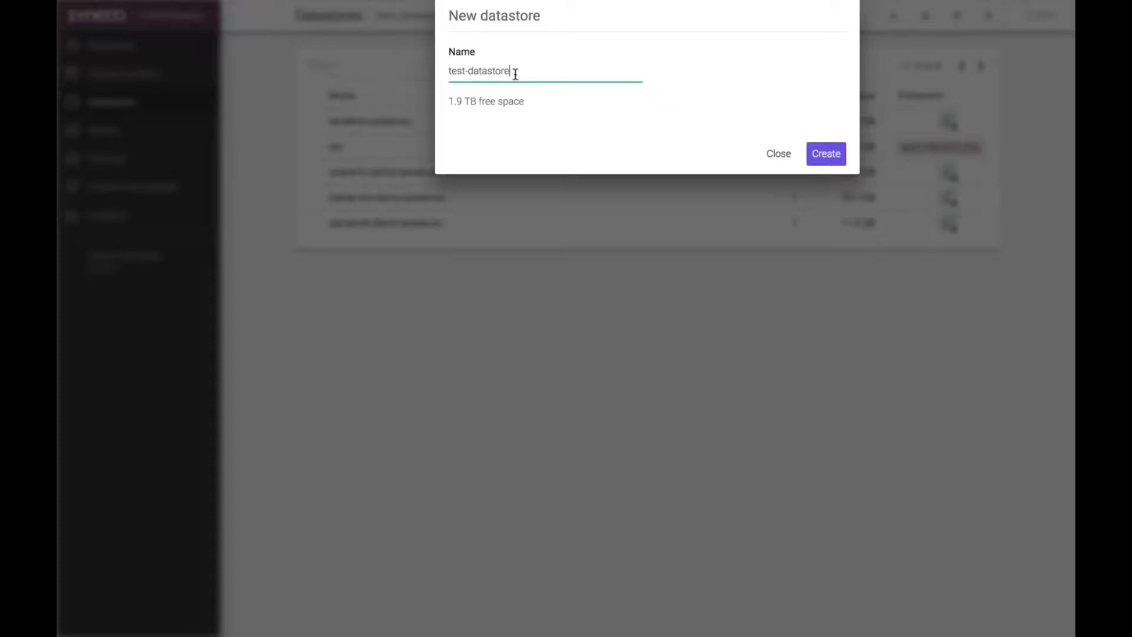
pyautogui.press('Return')
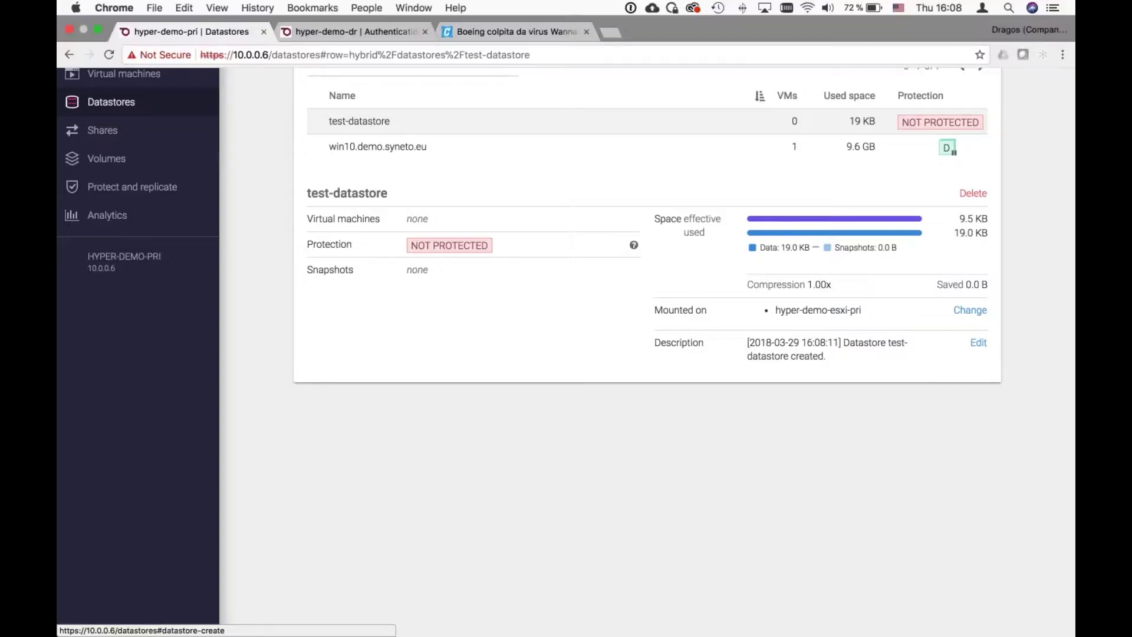
pyautogui.click(148, 84)
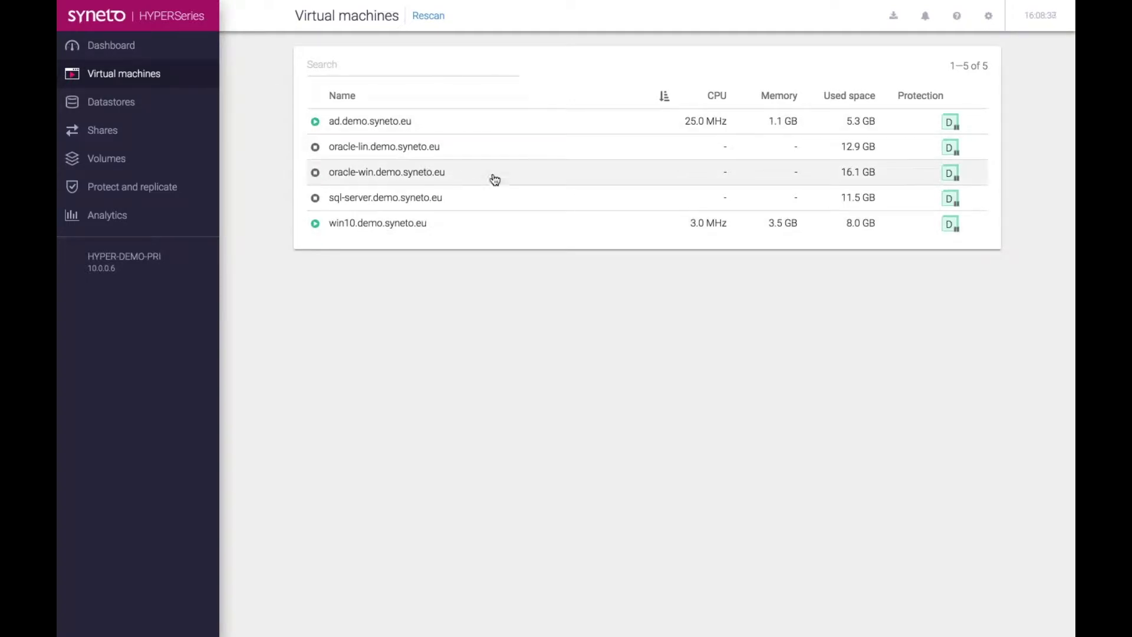
# - Open the win10.demo.syneto.eu remote console, showing its Windows 10 lock screen
pyautogui.click(517, 231)
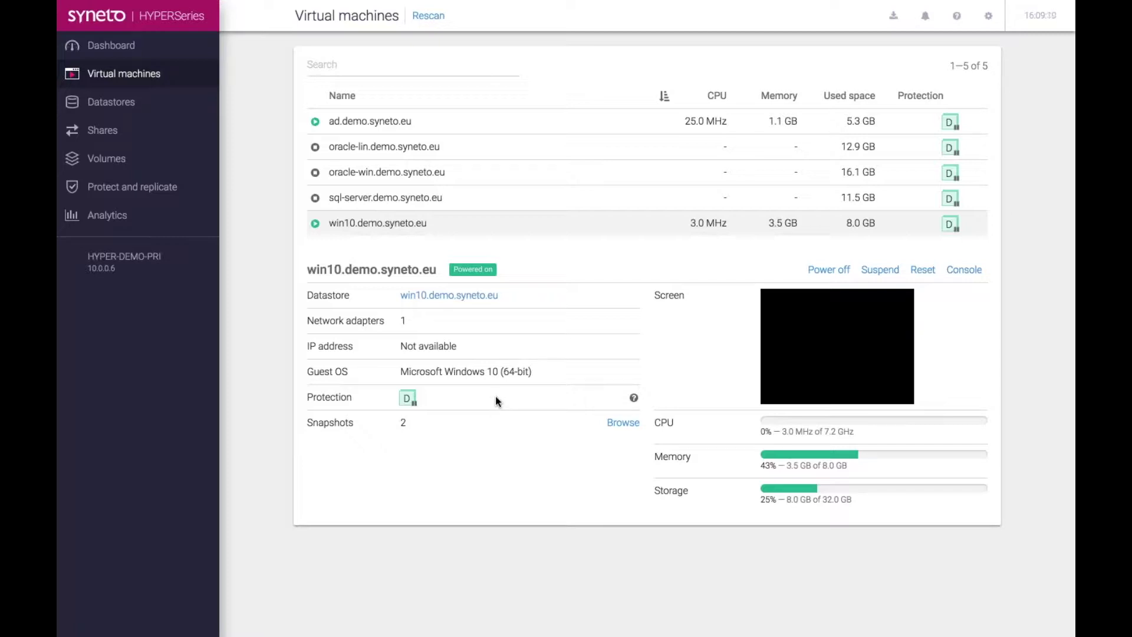
pyautogui.moveTo(406, 397)
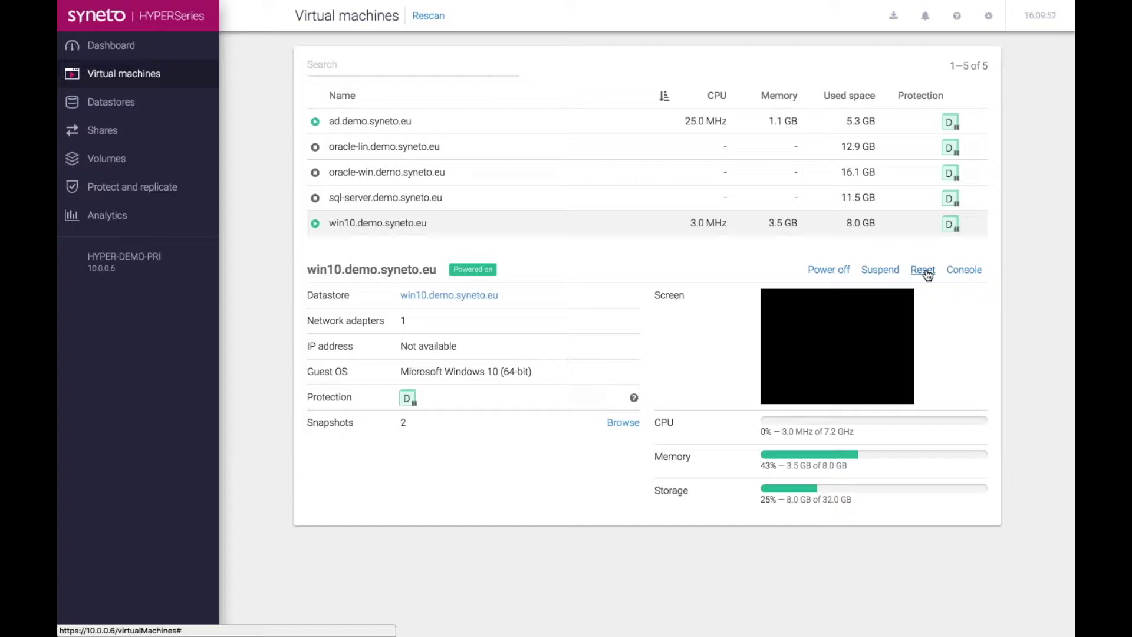
pyautogui.click(849, 341)
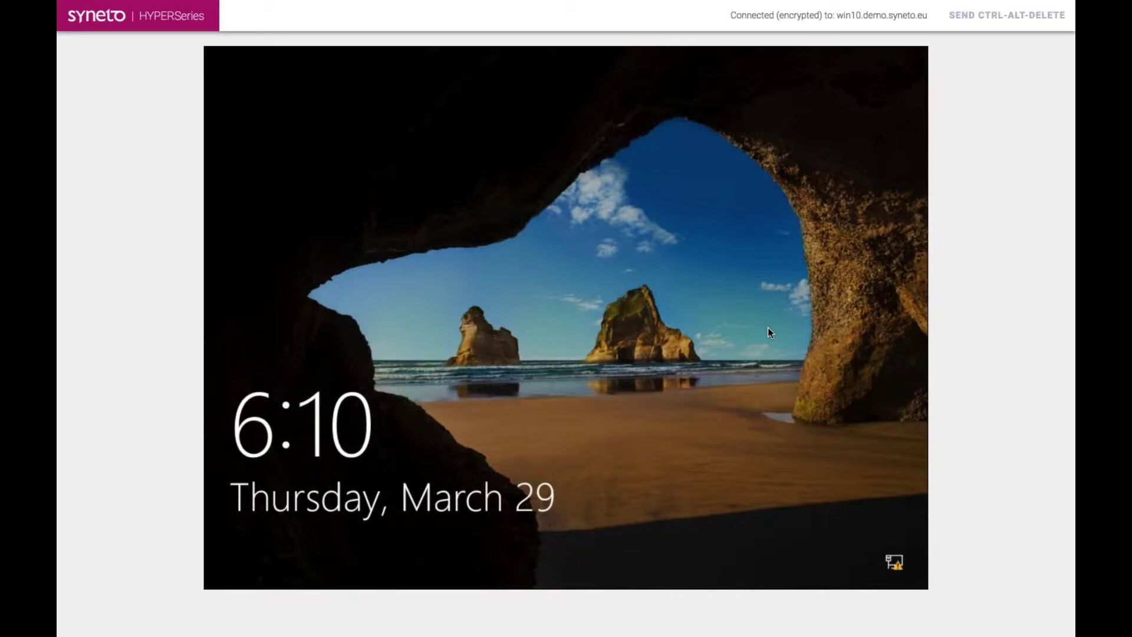
# - Go back to the Virtual machines tab showing win10 powered on with 2 snapshots
pyautogui.click(184, 35)
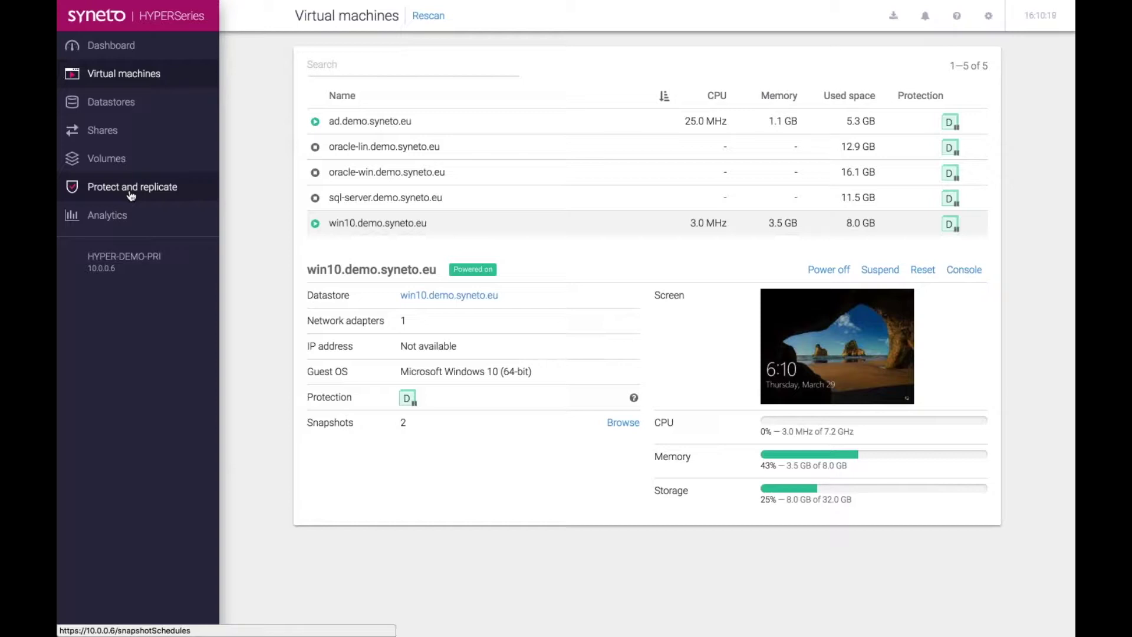
# - Search 'win' under Protect and replicate and edit the win10 datastore's protection schedules
pyautogui.click(131, 193)
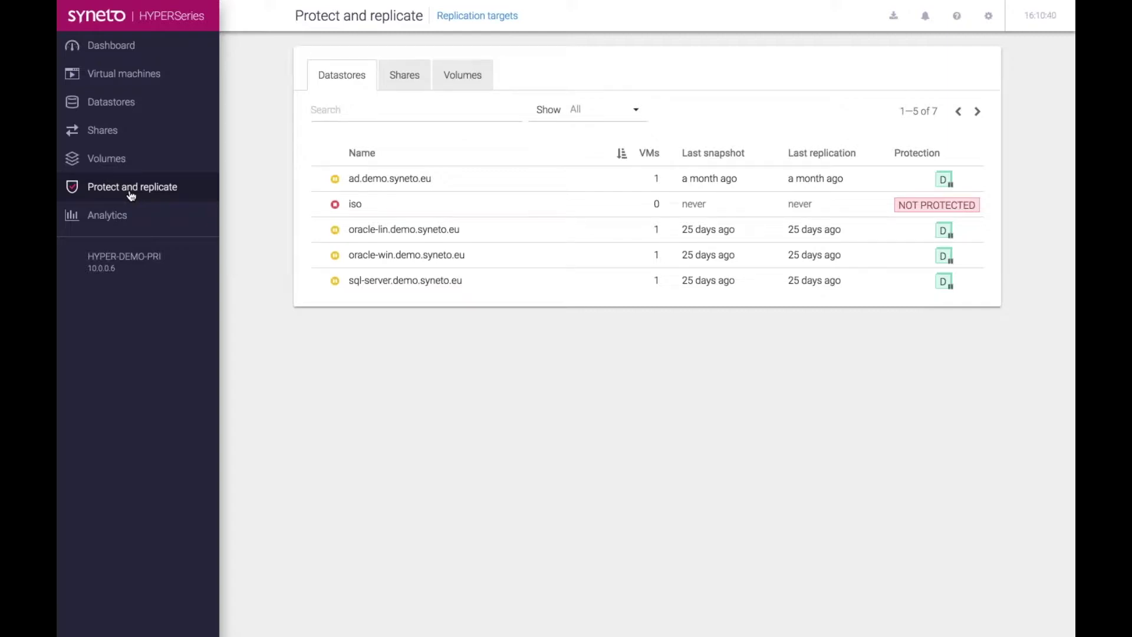
pyautogui.click(353, 110)
pyautogui.write('win')
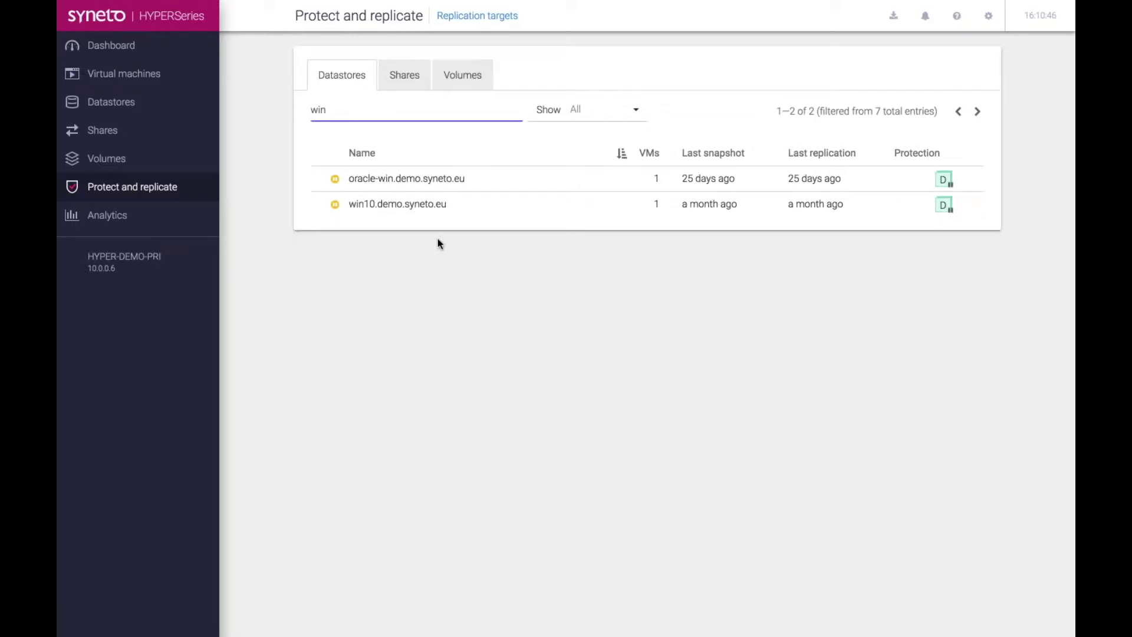
pyautogui.click(389, 216)
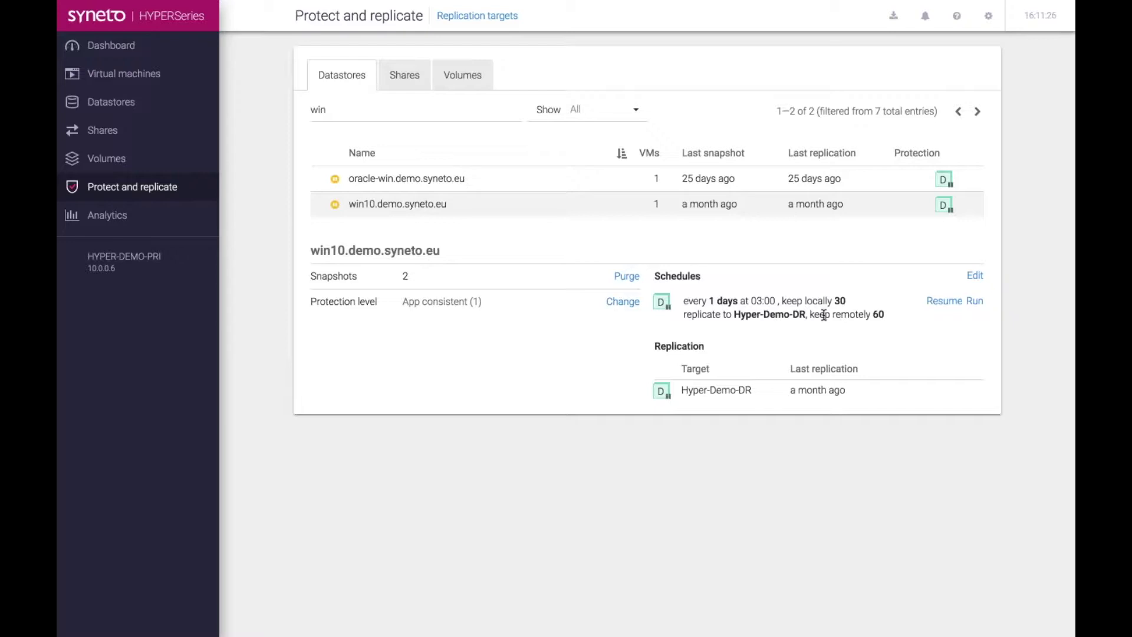
pyautogui.click(973, 276)
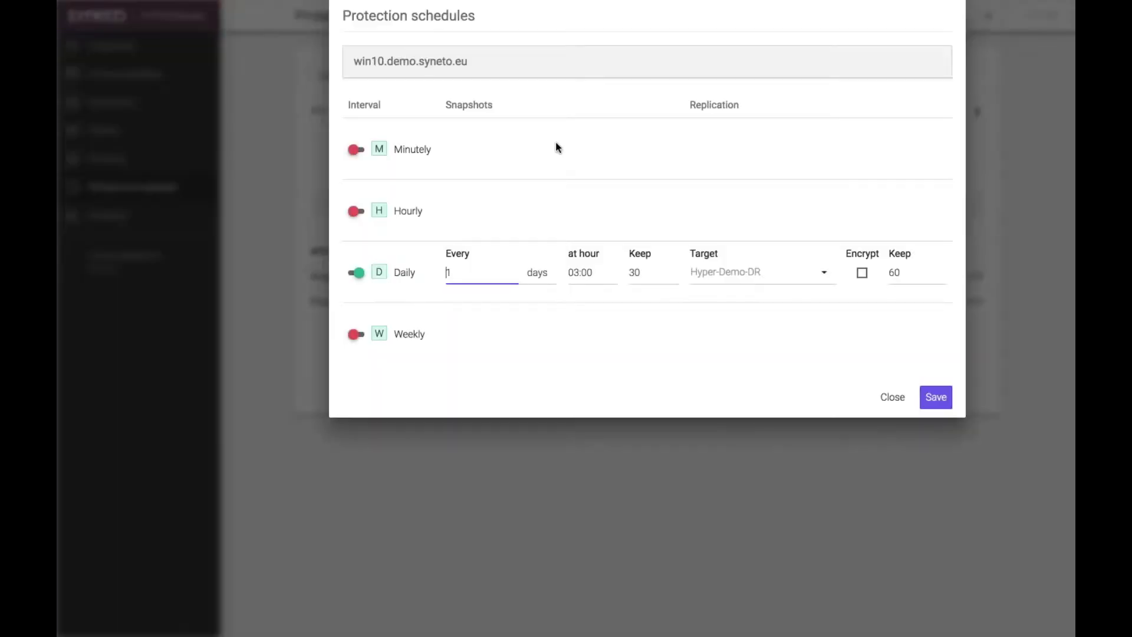
# - Add a Minutely win10 schedule: every 1 minute, keep 10 locally, 30 on Hyper-Demo-DR
pyautogui.click(356, 149)
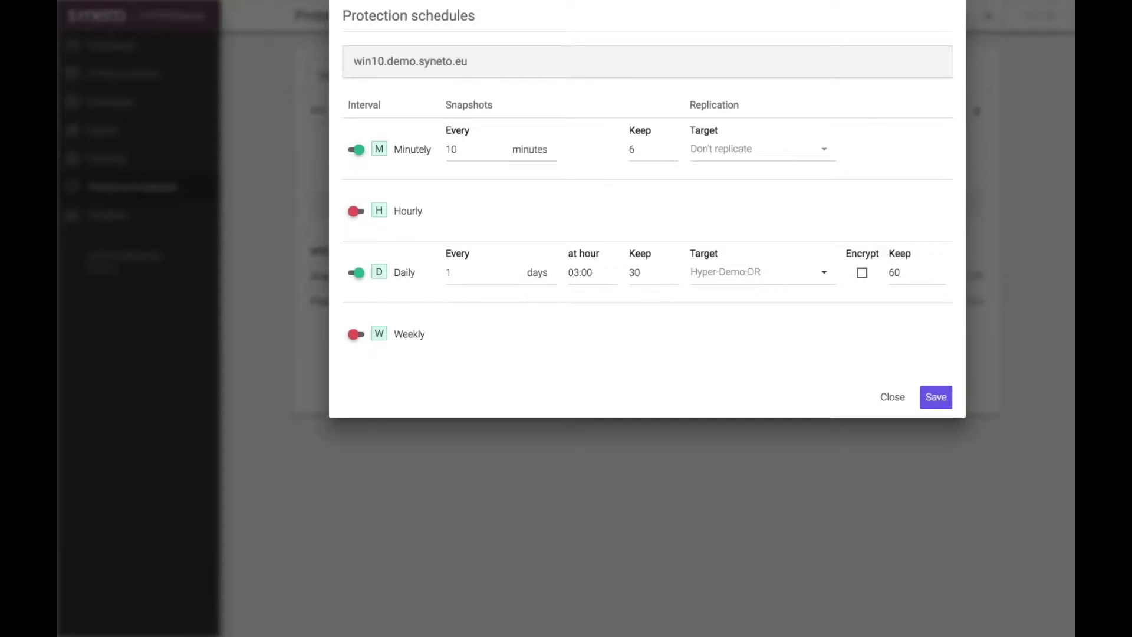
pyautogui.click(464, 151)
pyautogui.press('BackSpace')
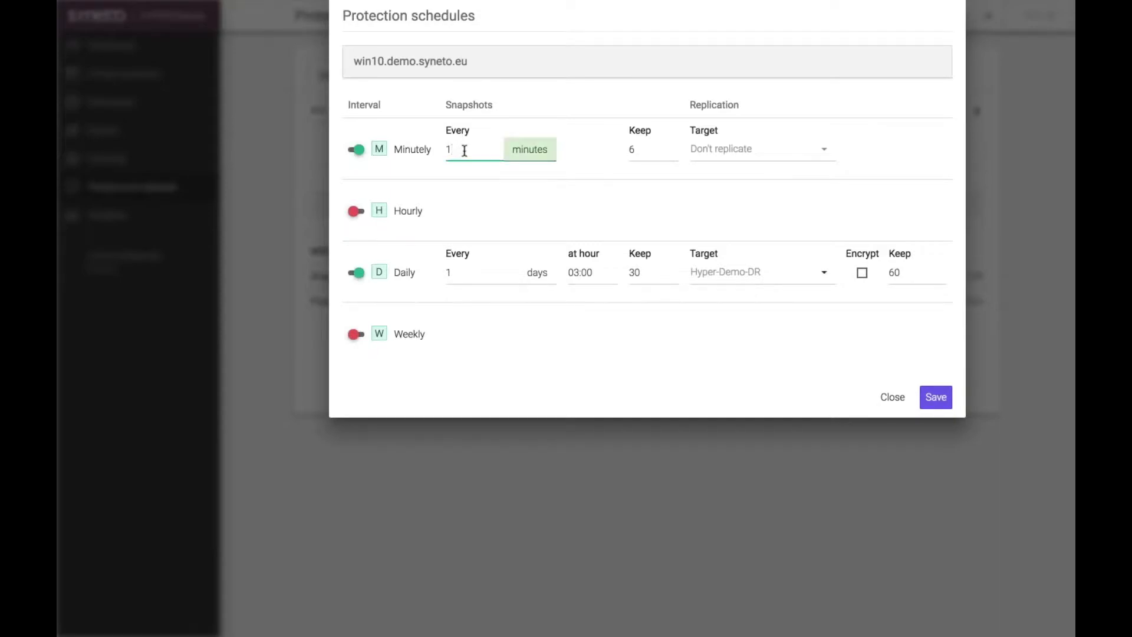
pyautogui.click(637, 145)
pyautogui.press('BackSpace')
pyautogui.write('10')
pyautogui.click(730, 148)
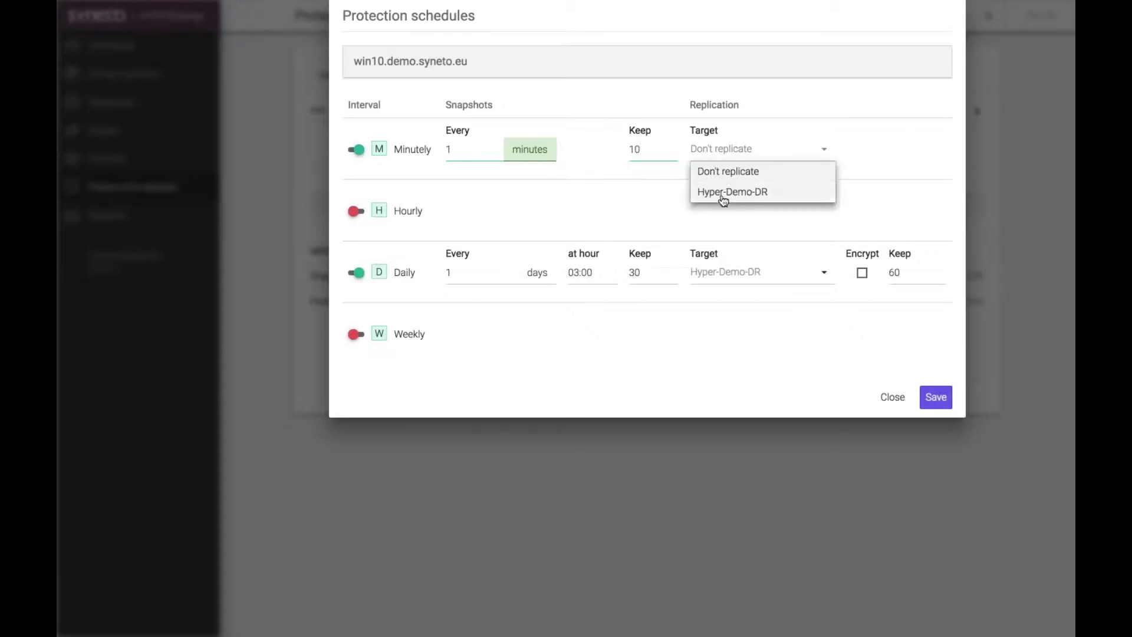
pyautogui.click(725, 192)
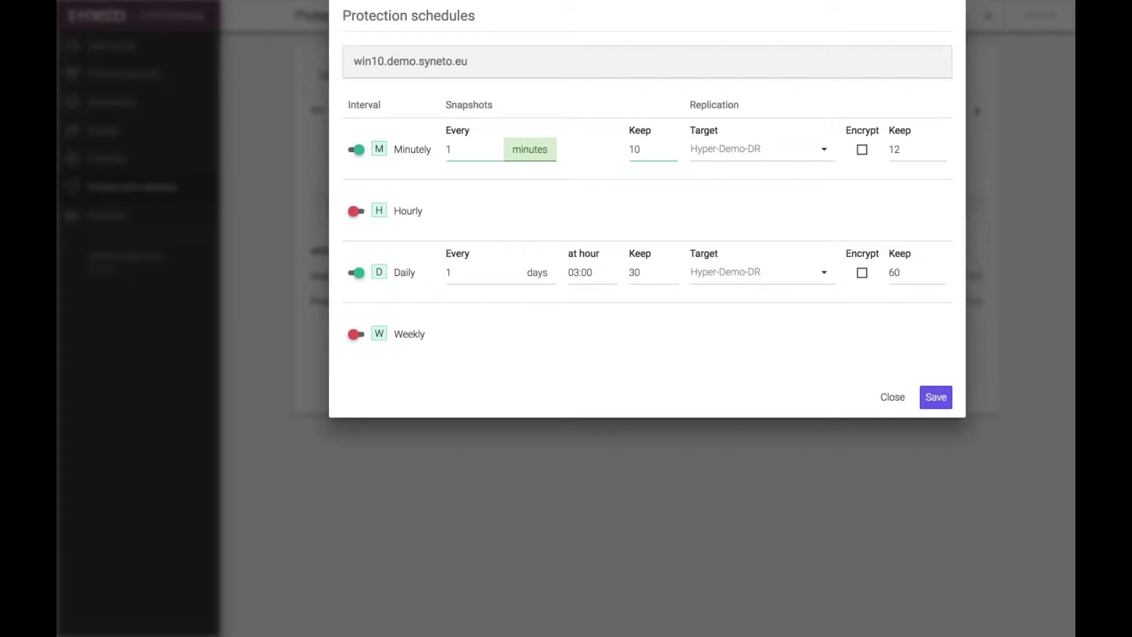
pyautogui.click(898, 151)
pyautogui.press('BackSpace')
pyautogui.press('BackSpace')
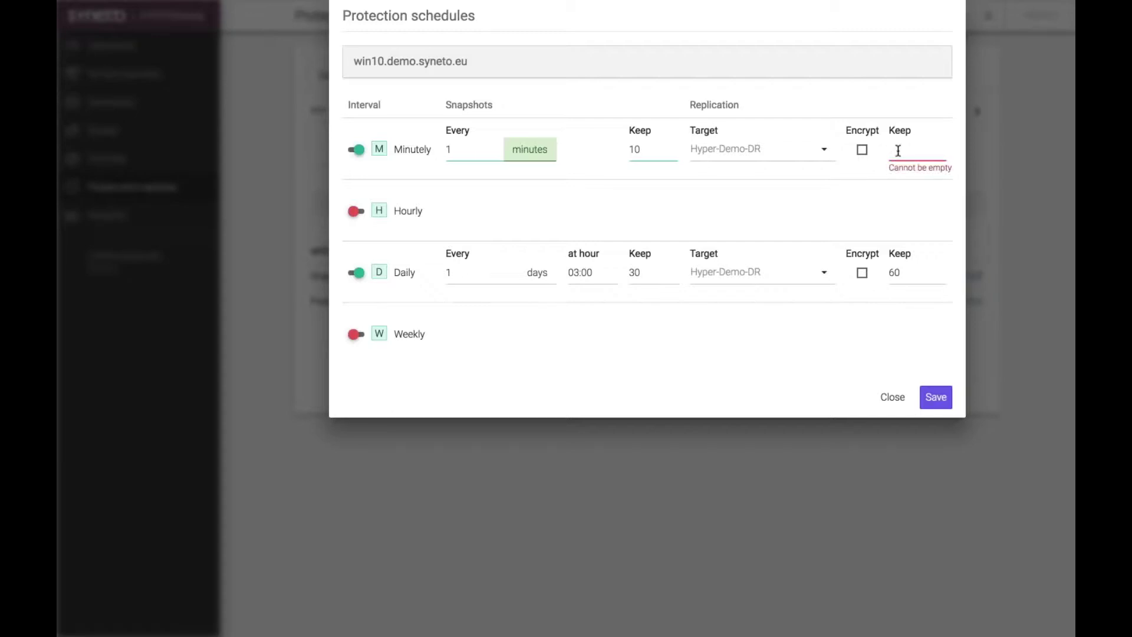
pyautogui.write('30')
pyautogui.click(937, 404)
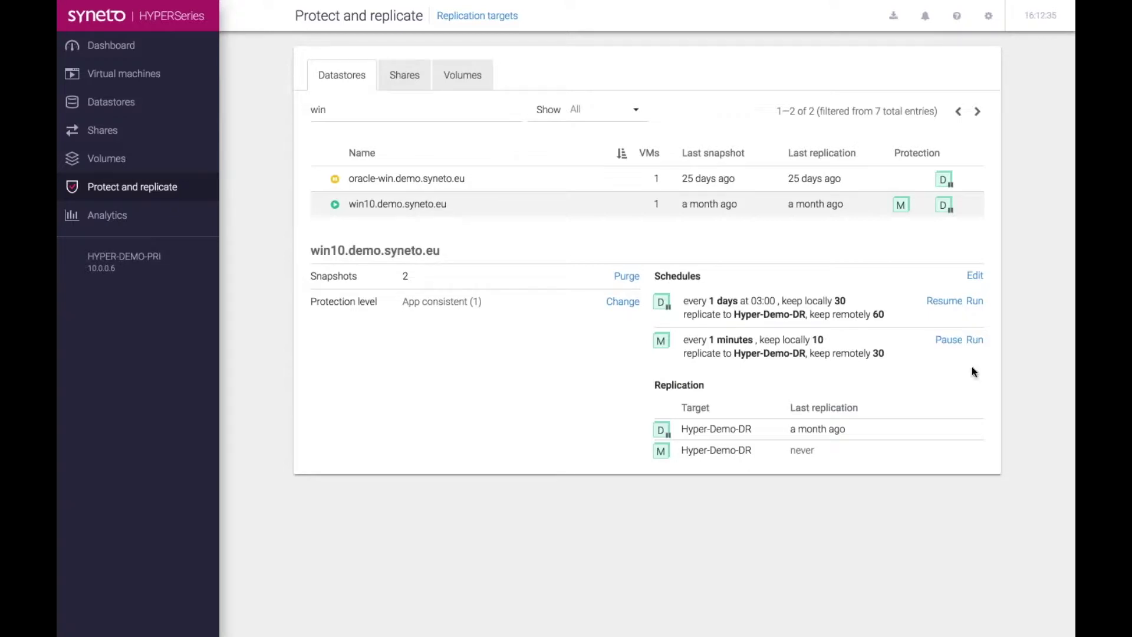
# - Run the new one-minute schedule immediately, then return to the Virtual machines list
pyautogui.click(975, 341)
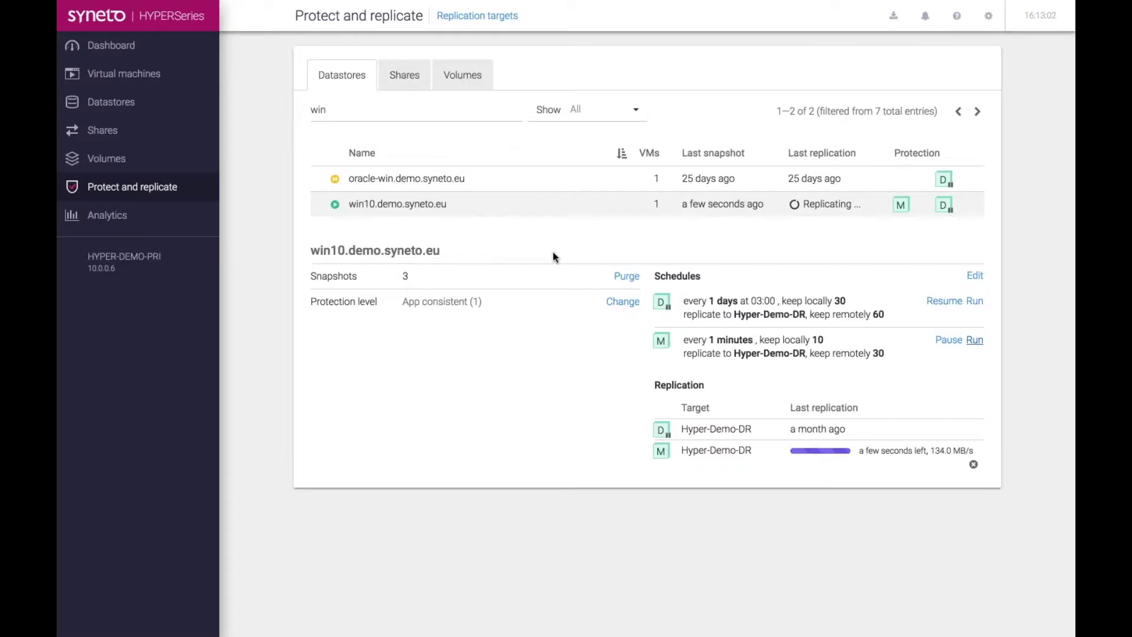
pyautogui.click(150, 80)
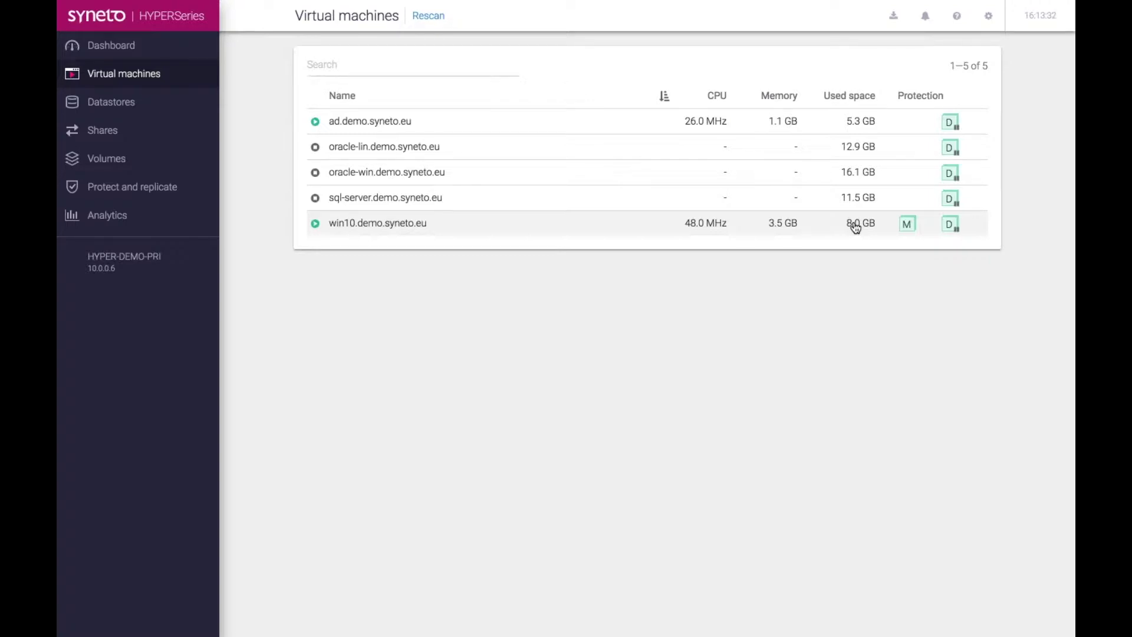
# - Show win10.demo.syneto.eu details, then switch to the Boeing WannaCry news article tab
pyautogui.click(817, 224)
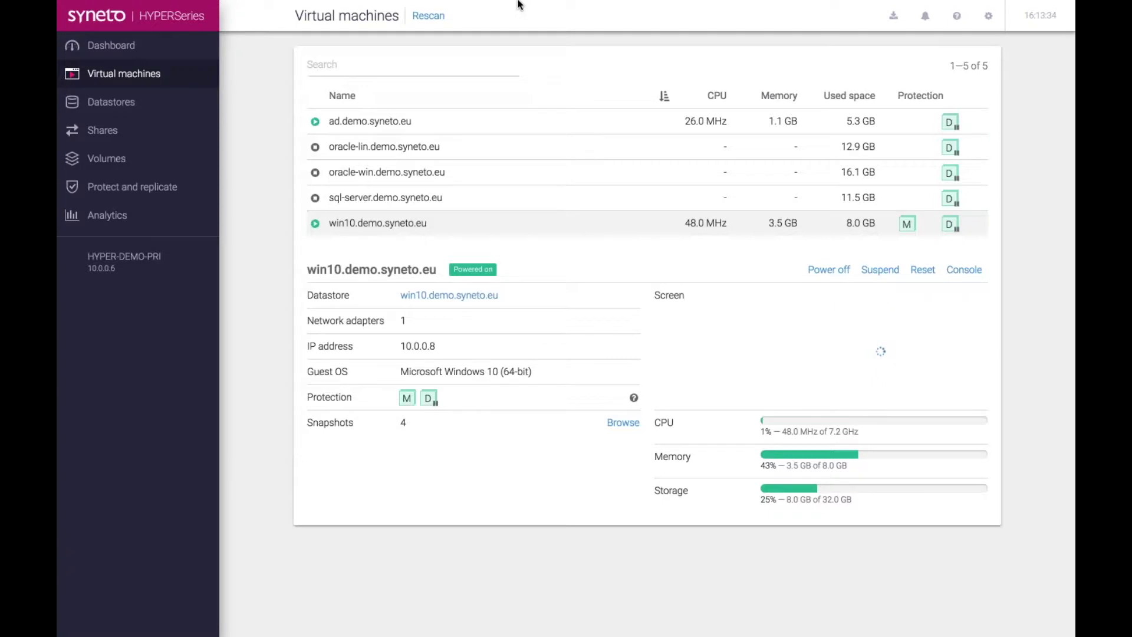
pyautogui.moveTo(519, 3)
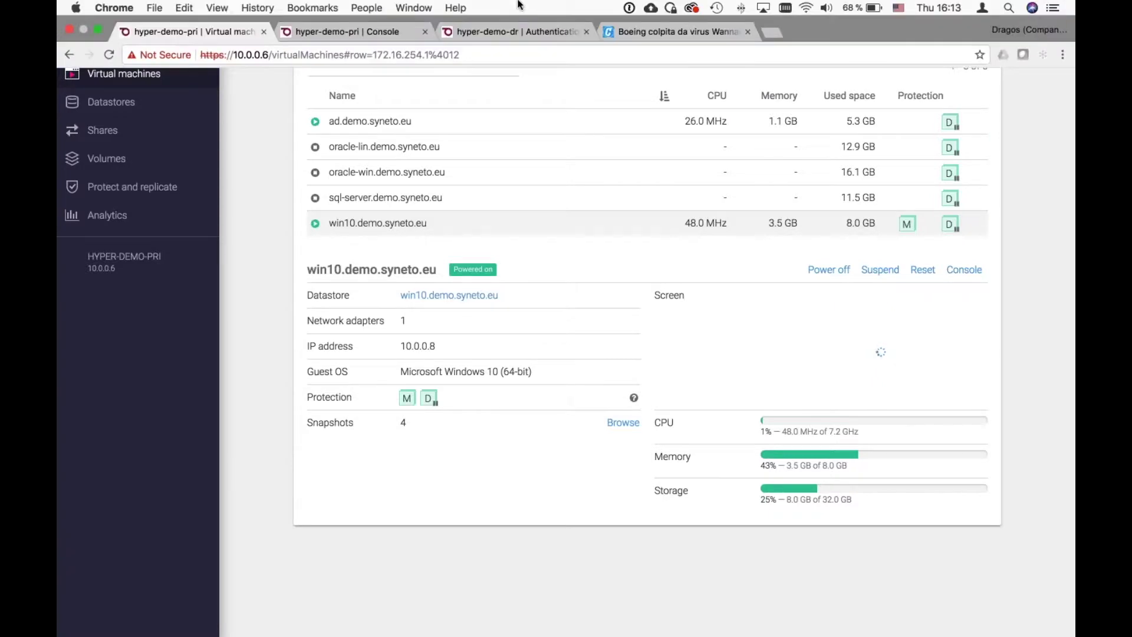
pyautogui.click(635, 33)
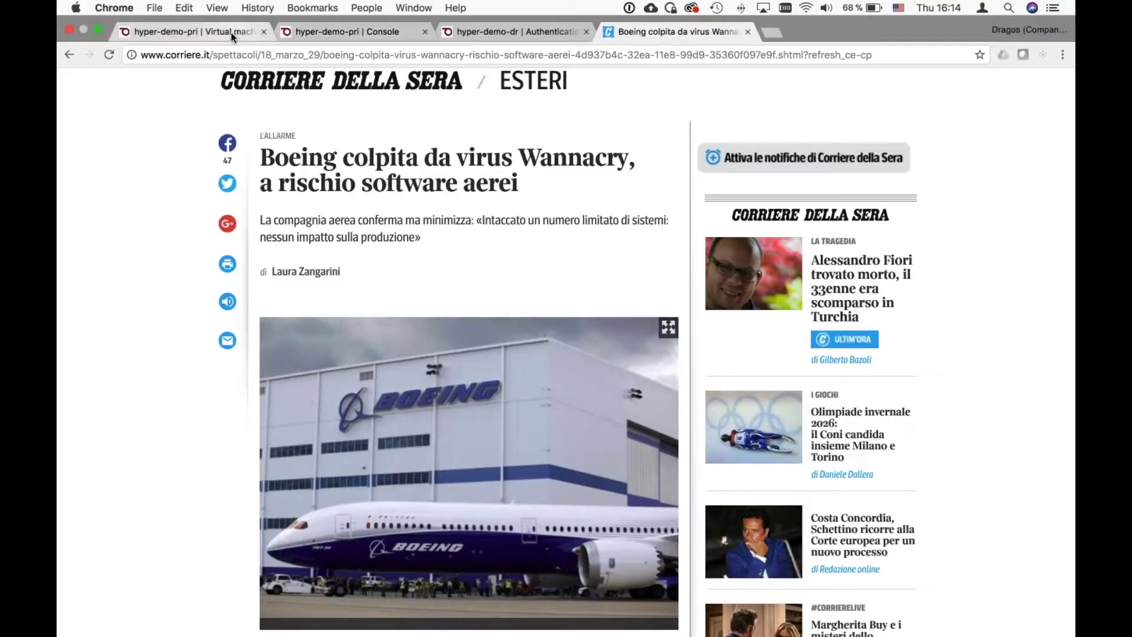
# - Return to the 'hyper-demo-pri | Virtual machines' tab, where win10 now lists 4 snapshots
pyautogui.click(231, 35)
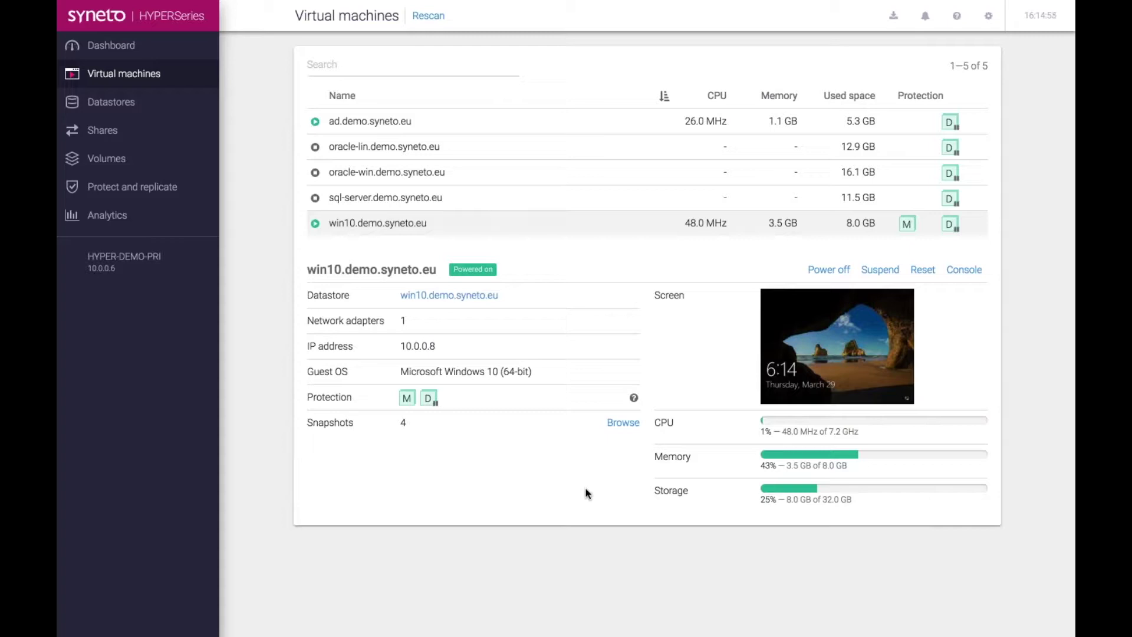
# - Reload the virtual machines page with Cmd+R to refresh the win10.demo.syneto.eu view
pyautogui.press('super+r')
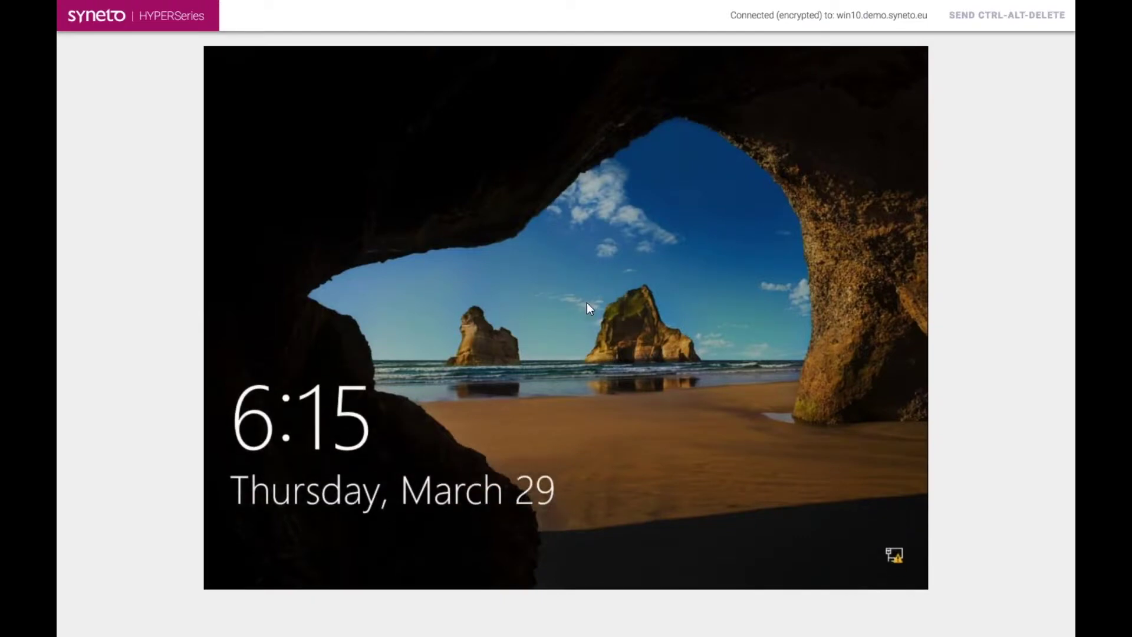
# - Dismiss the win10 lock screen and sign in with the account password
pyautogui.click(503, 494)
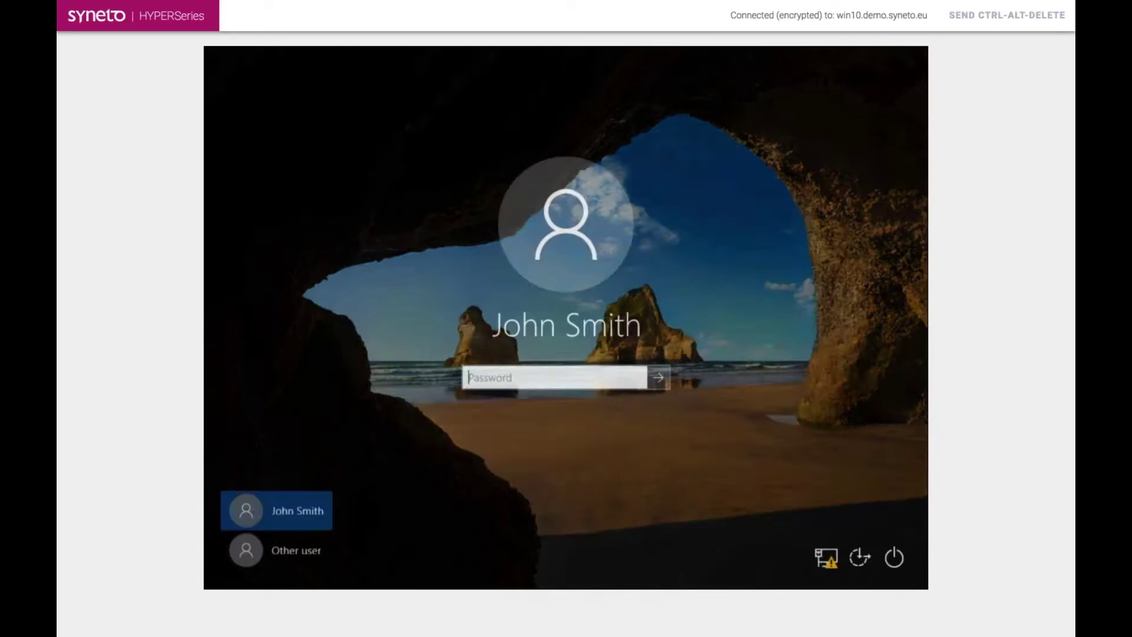
pyautogui.write('**************')
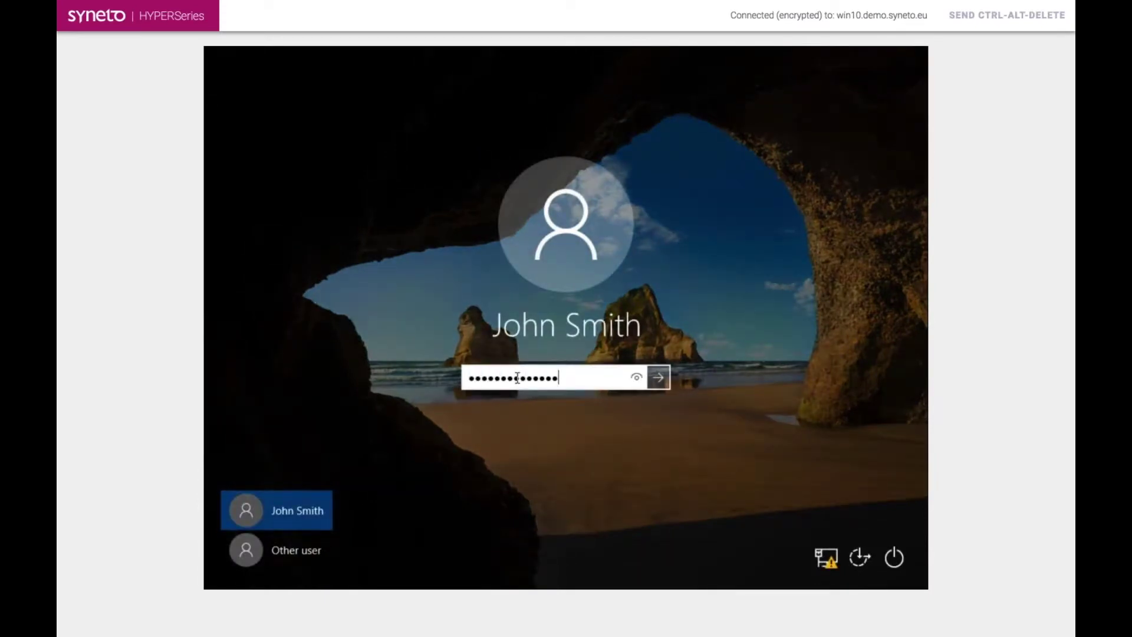
pyautogui.press('Return')
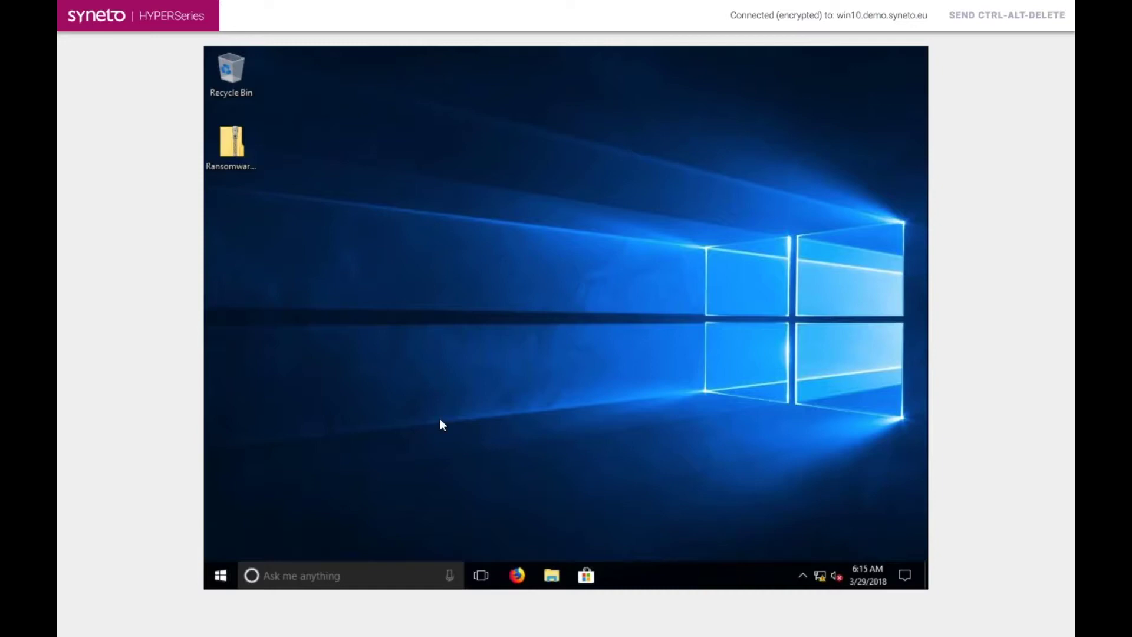
# - Verify Network settings report No Internet, then select the application inside the Ransomware.WannaCry archive
pyautogui.click(229, 136)
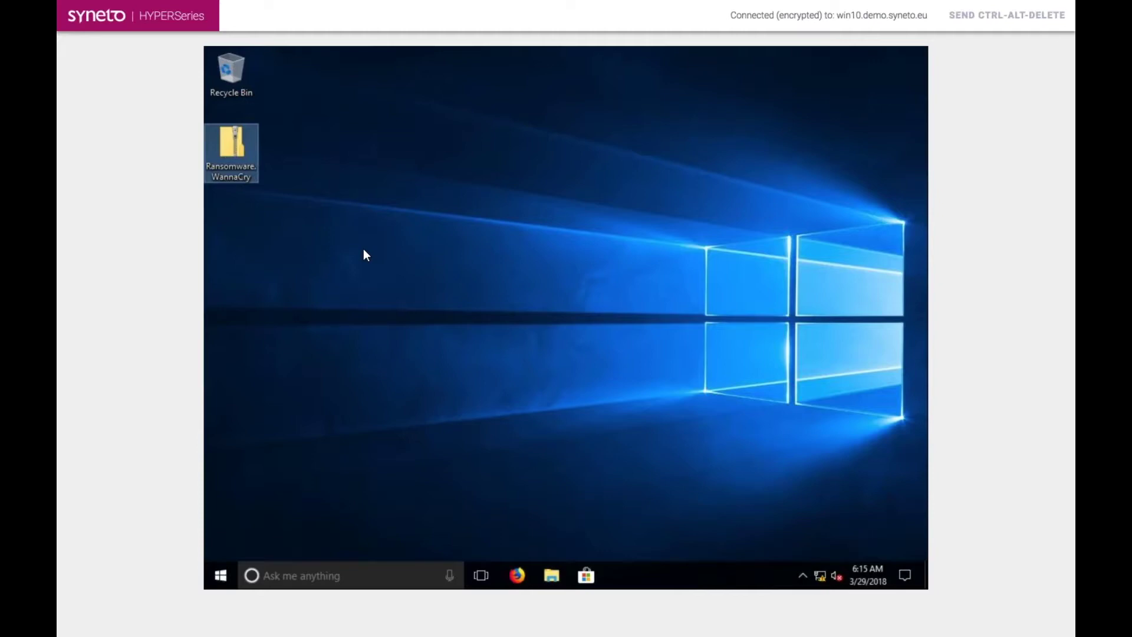
pyautogui.click(819, 578)
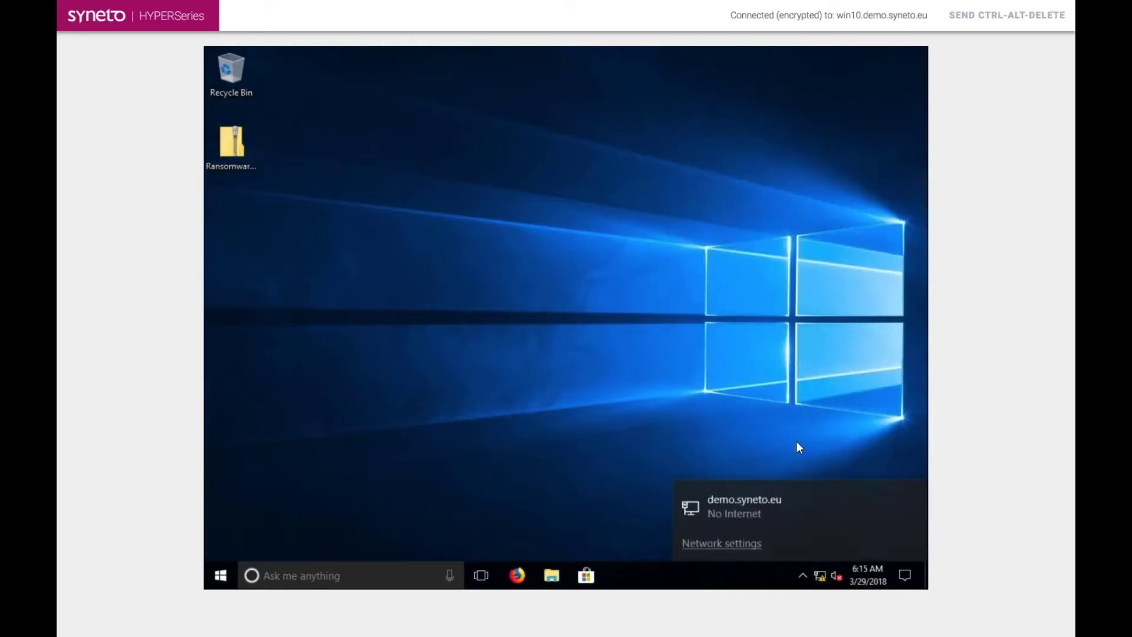
pyautogui.click(722, 543)
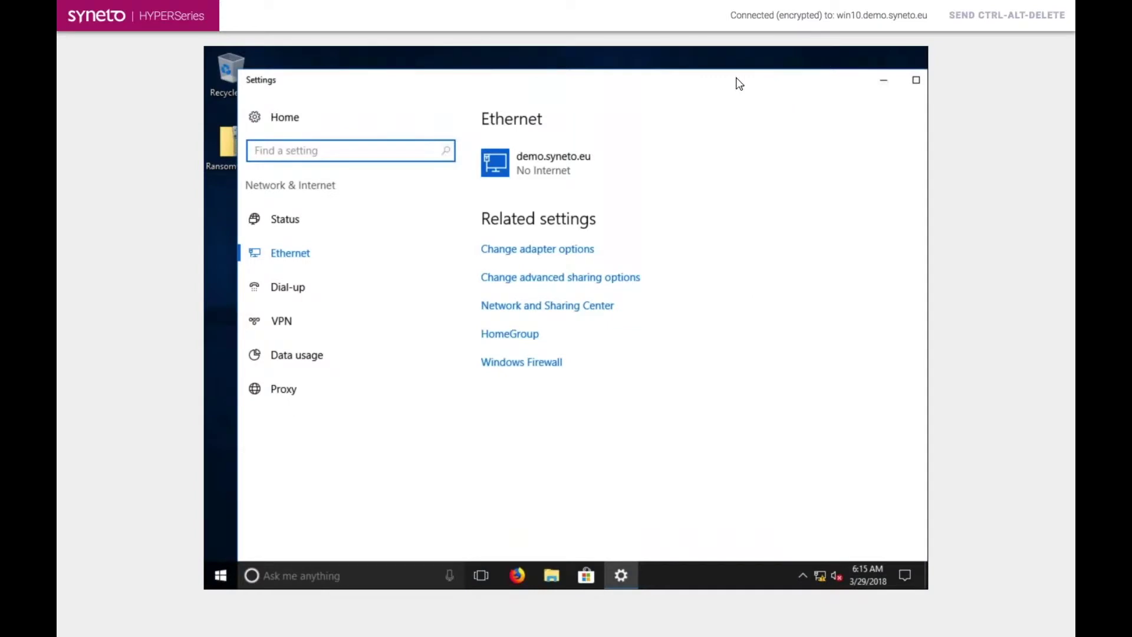
pyautogui.moveTo(746, 83); pyautogui.dragTo(645, 86)
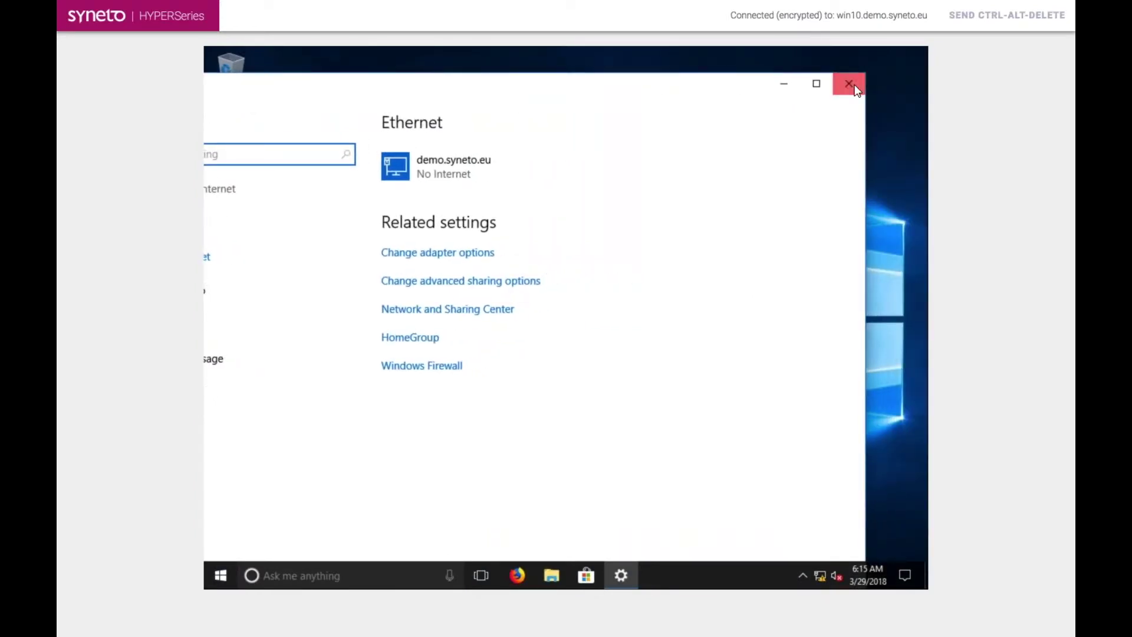
pyautogui.click(855, 88)
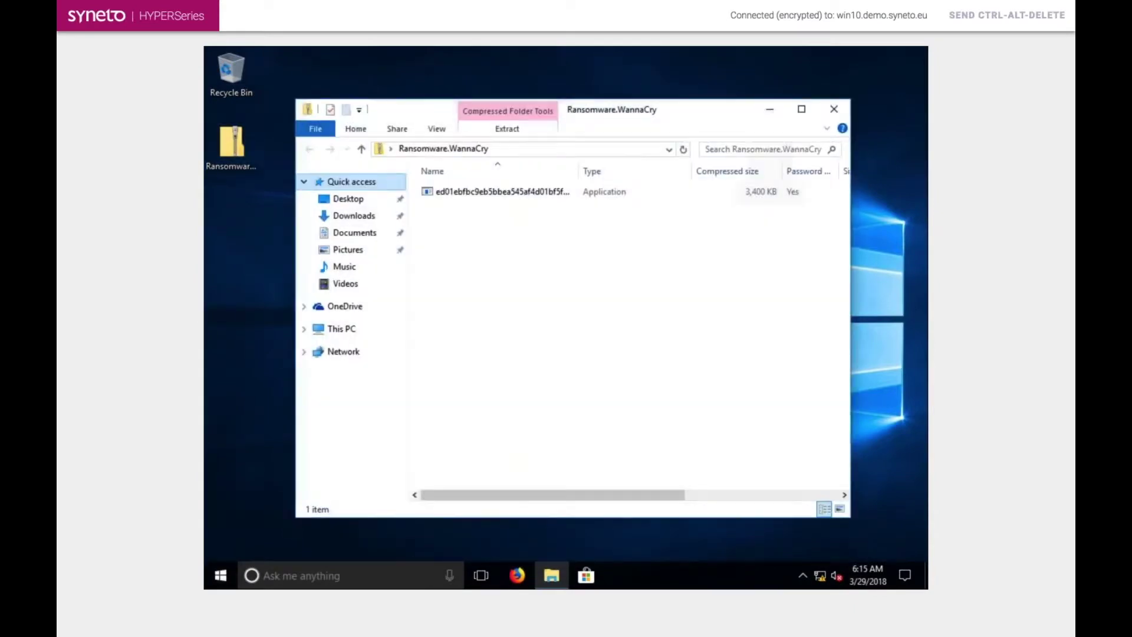
pyautogui.click(472, 191)
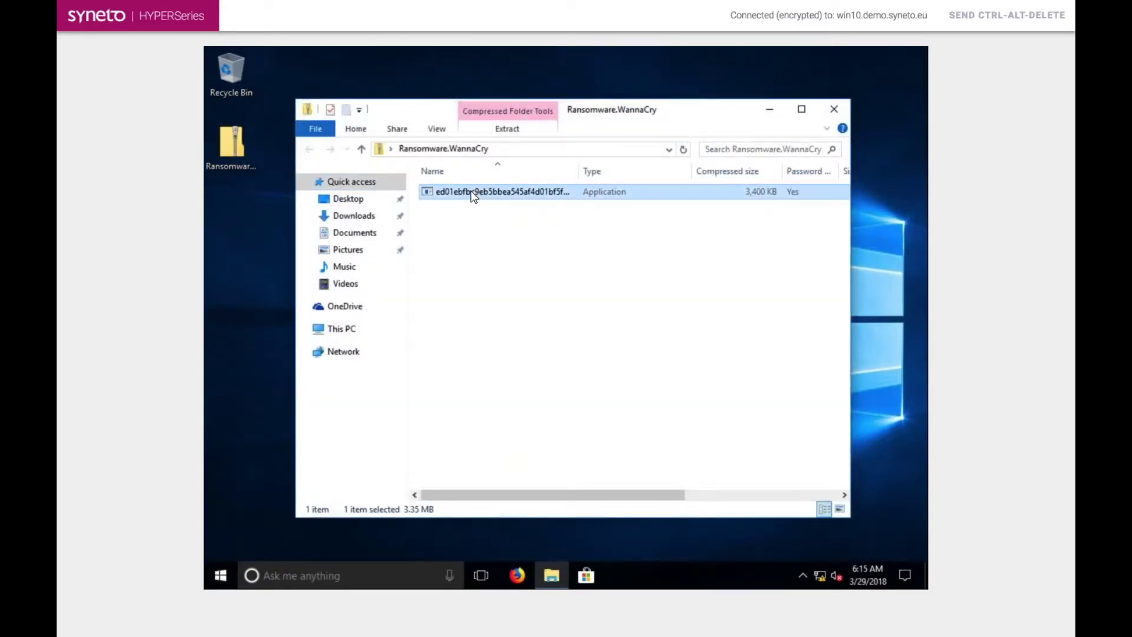
# - Launch the WannaCry executable from the archive, entering the zip password and allowing it to run
pyautogui.doubleClick(471, 190)
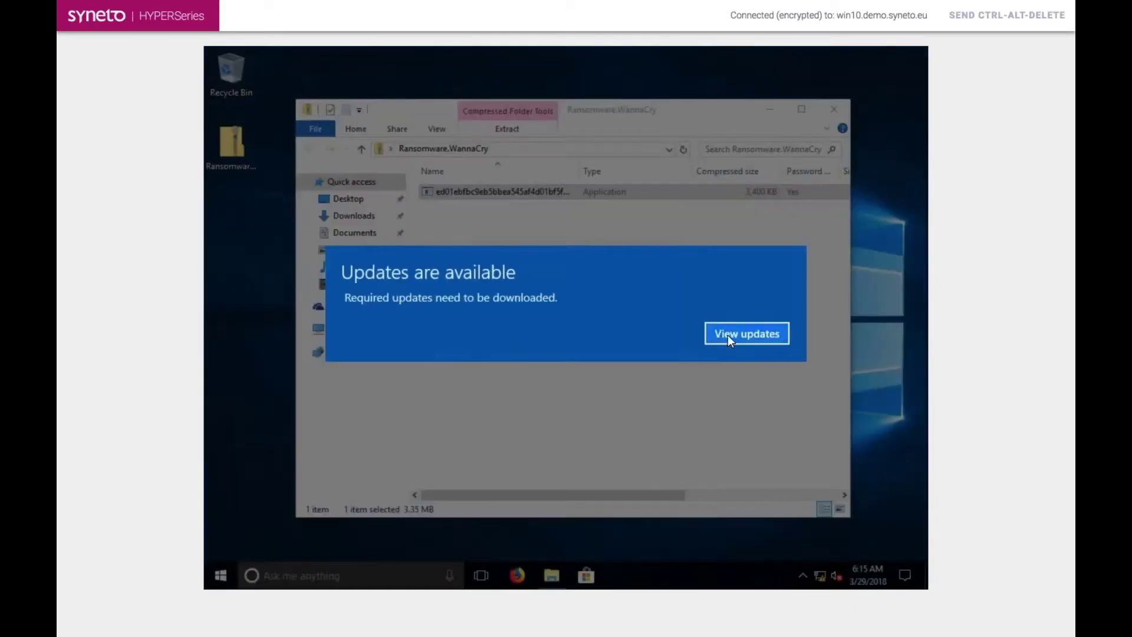
pyautogui.click(727, 335)
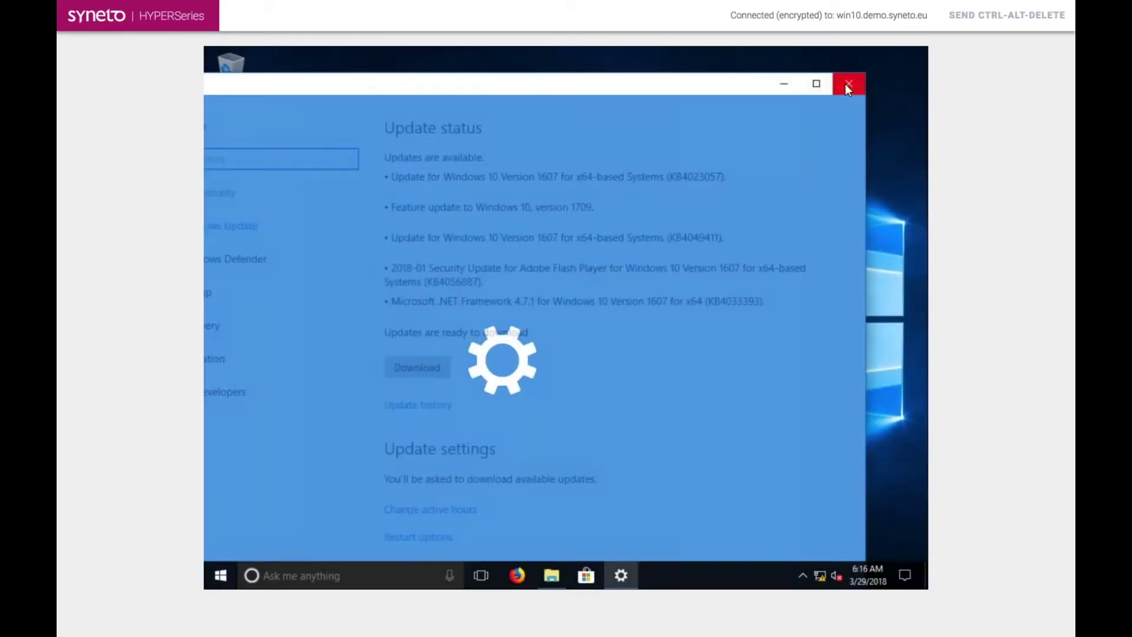
pyautogui.click(847, 85)
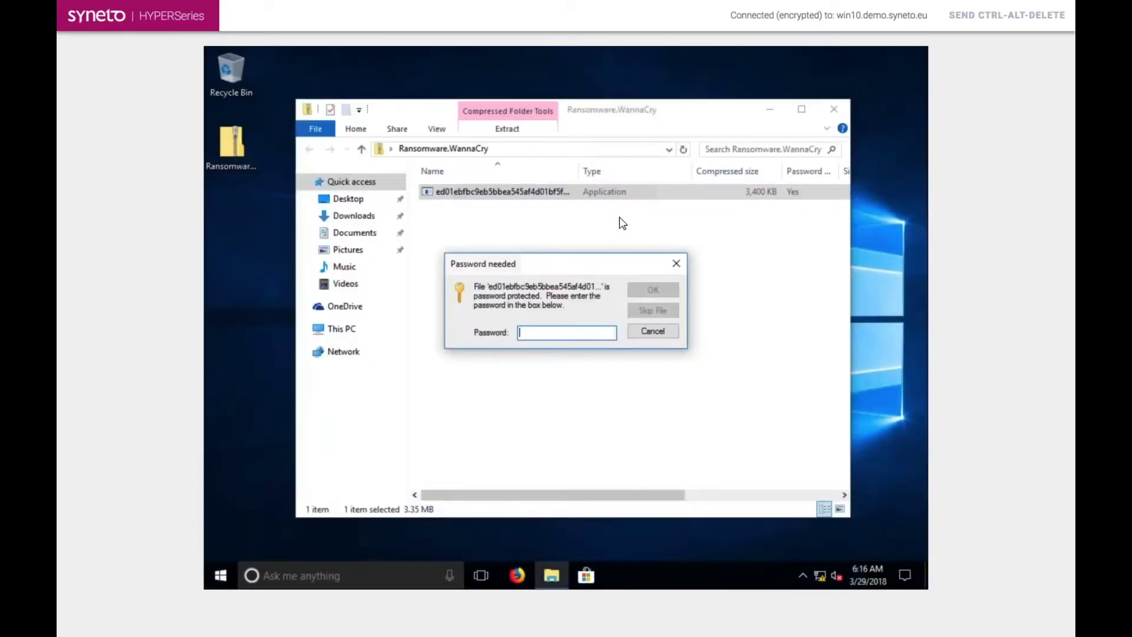
pyautogui.write('infected')
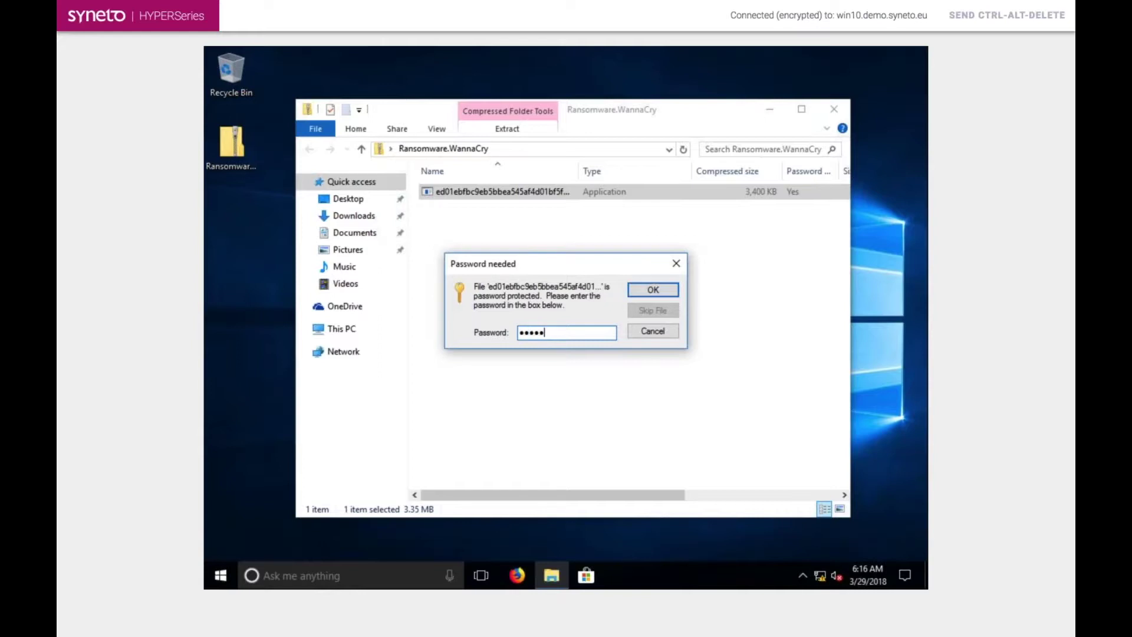
pyautogui.press('Return')
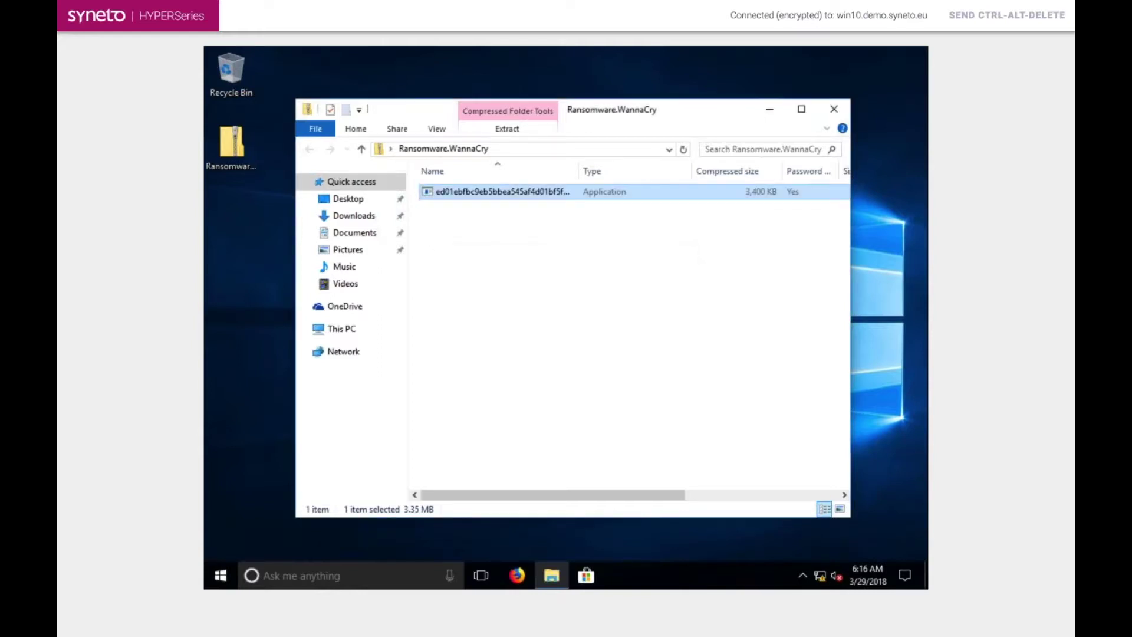
pyautogui.press('Return')
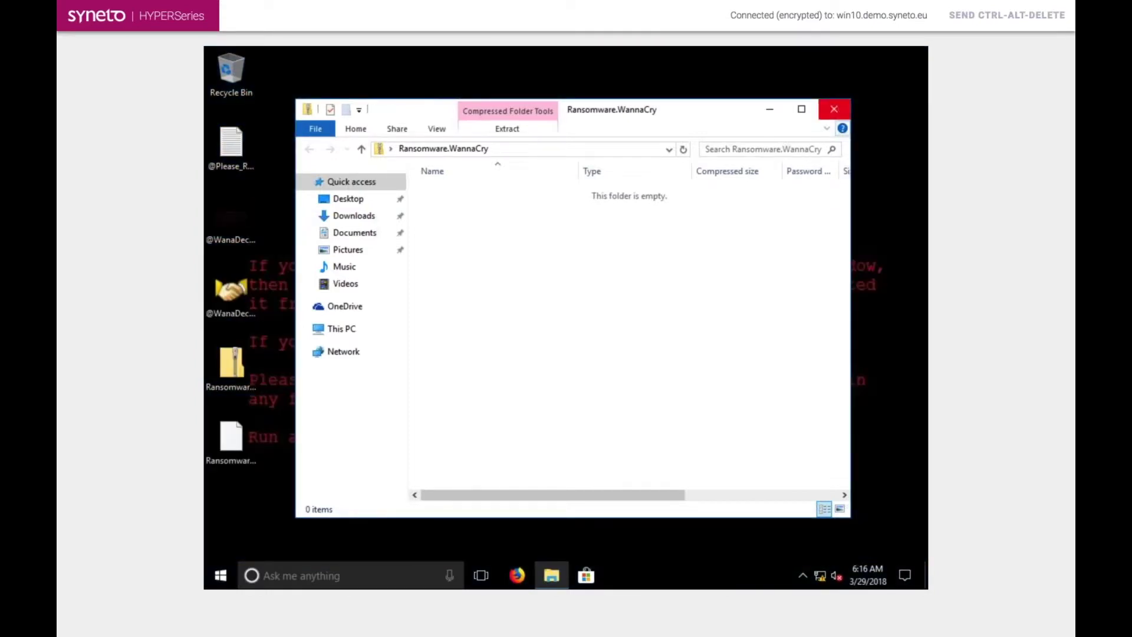
# - Close Explorer, decline the UAC prompt, then open and close the Wana Decrypt0r 2.0 ransom window
pyautogui.click(833, 110)
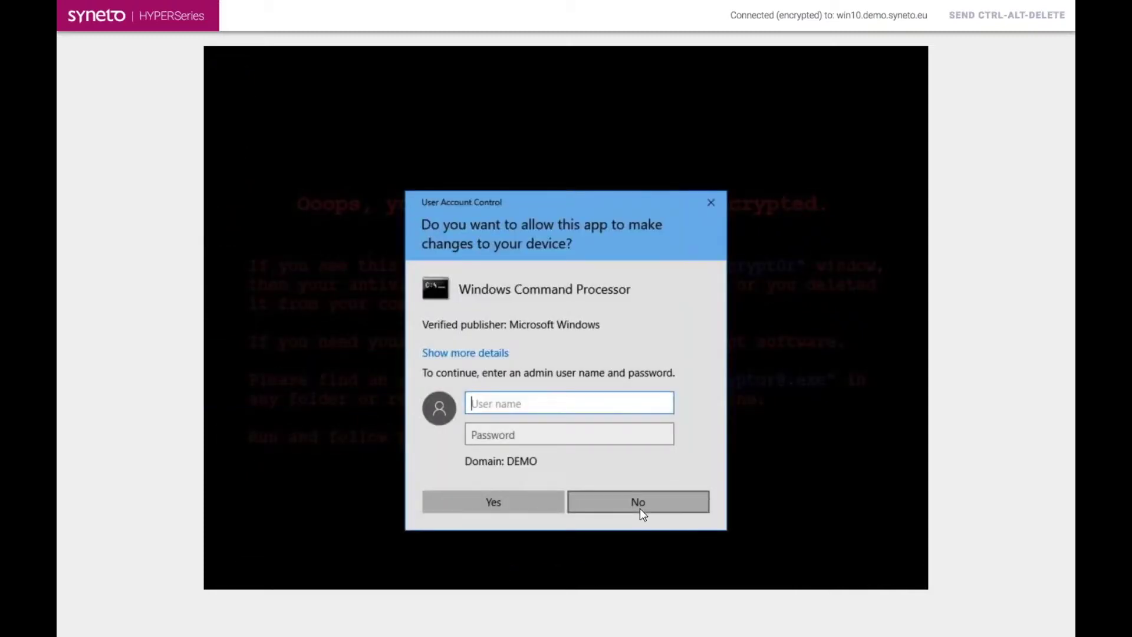
pyautogui.click(641, 512)
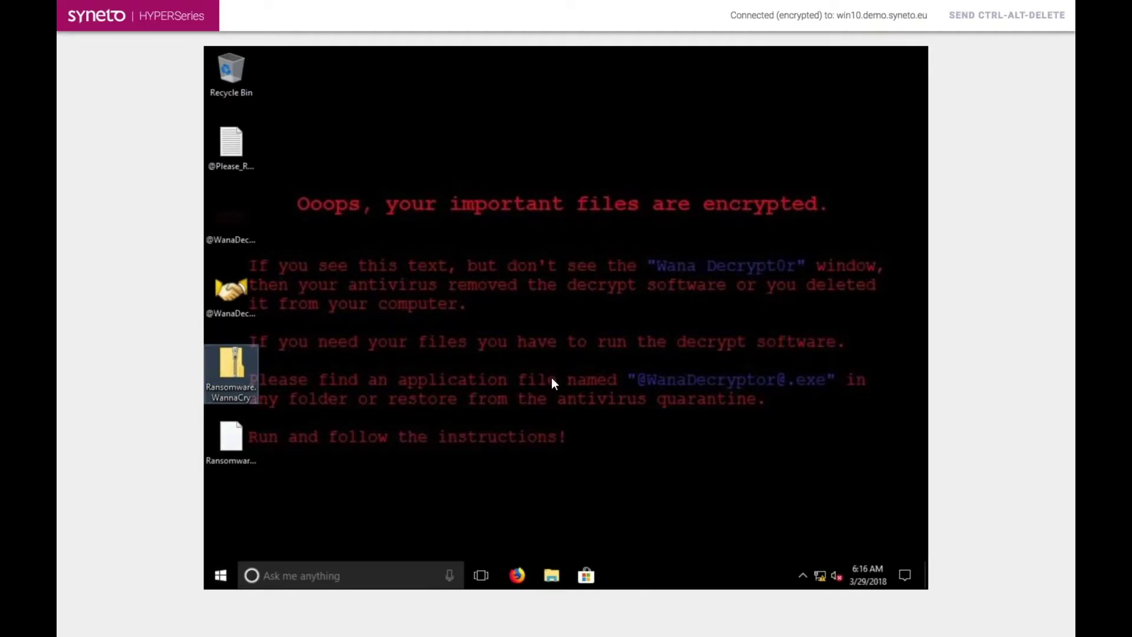
pyautogui.doubleClick(228, 292)
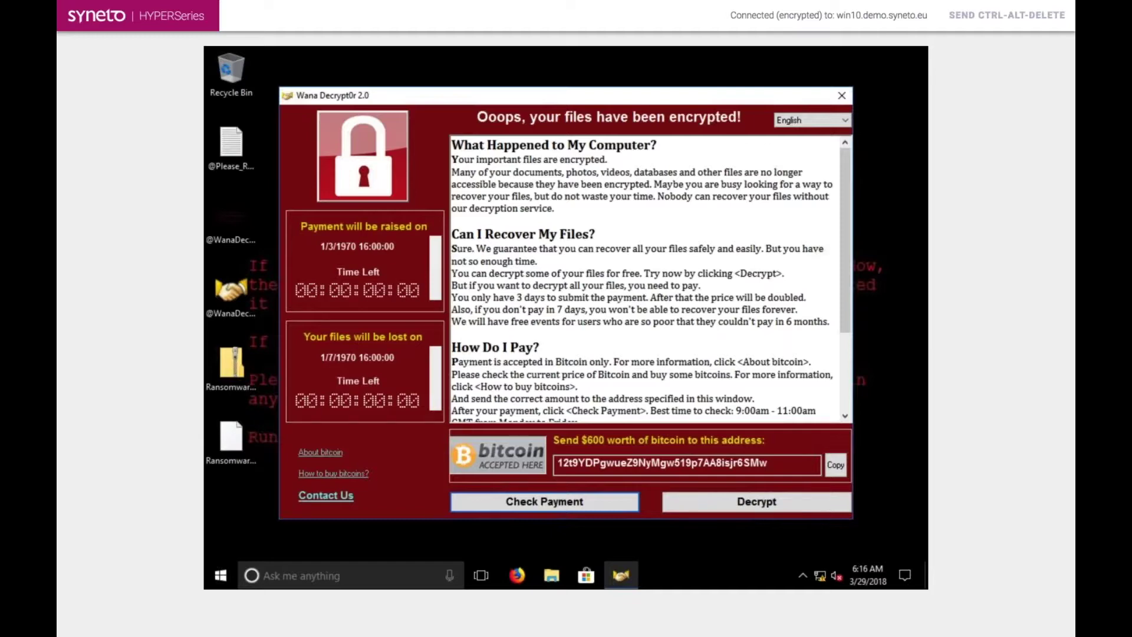
pyautogui.click(841, 95)
pyautogui.moveTo(430, 39)
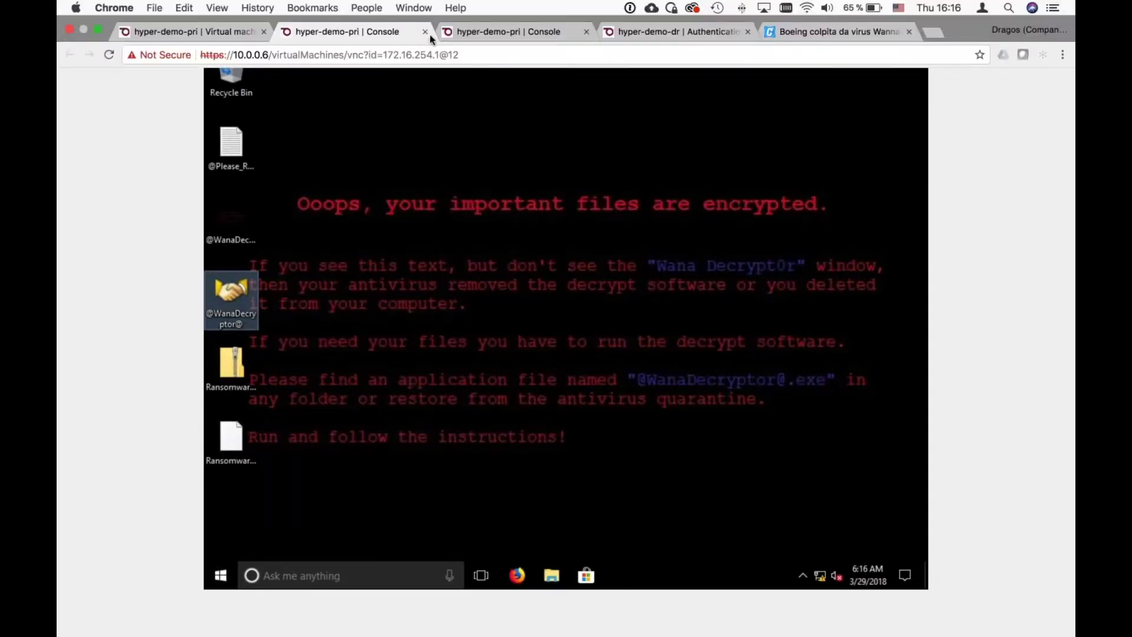
# - Close the VM console tab and power off win10.demo.syneto.eu, confirming the prompt
pyautogui.click(424, 31)
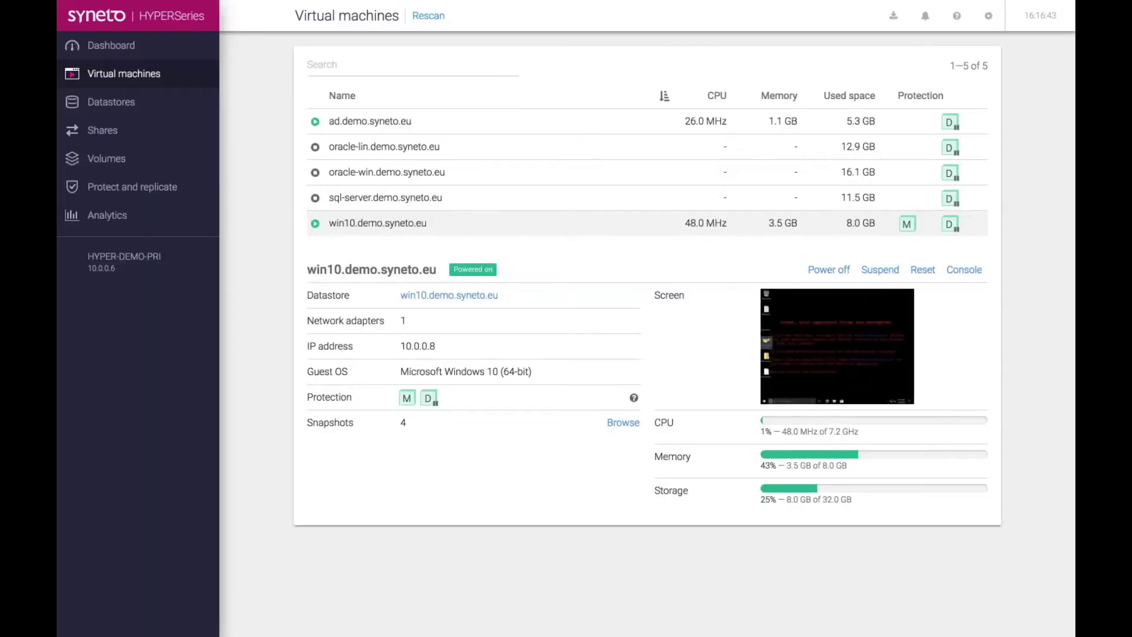
pyautogui.click(829, 272)
pyautogui.click(712, 104)
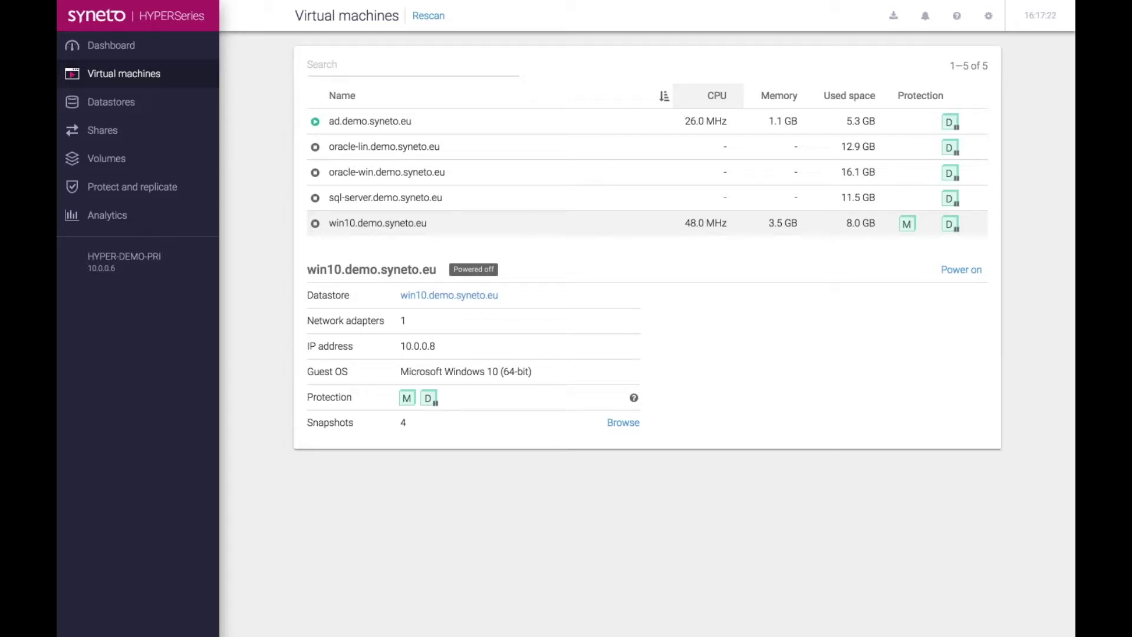
pyautogui.moveTo(352, 33)
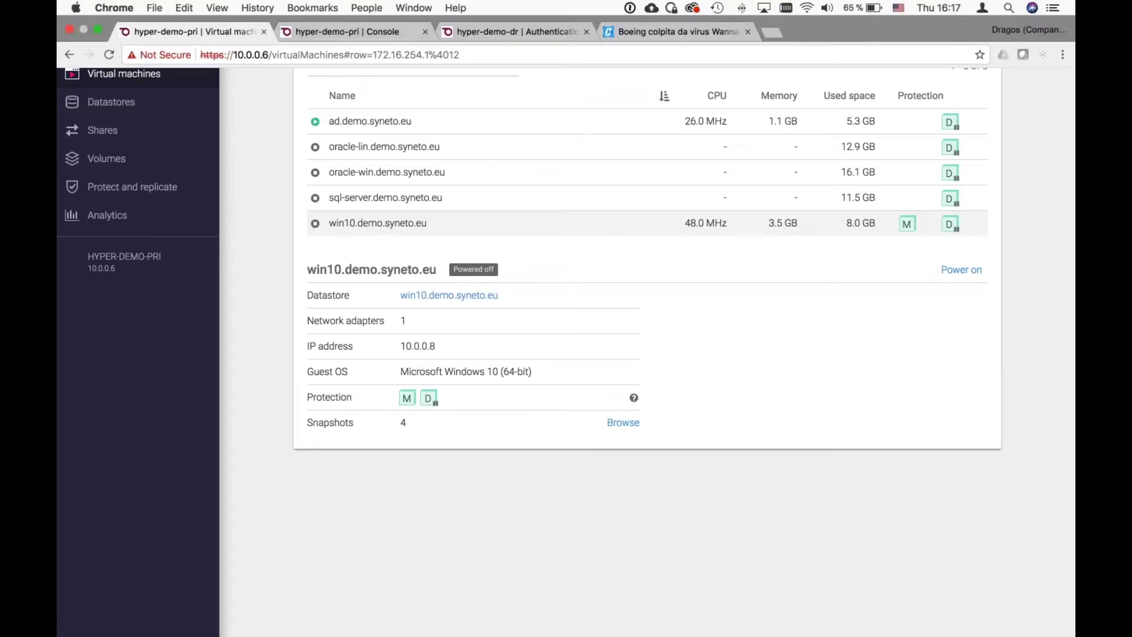
pyautogui.click(352, 33)
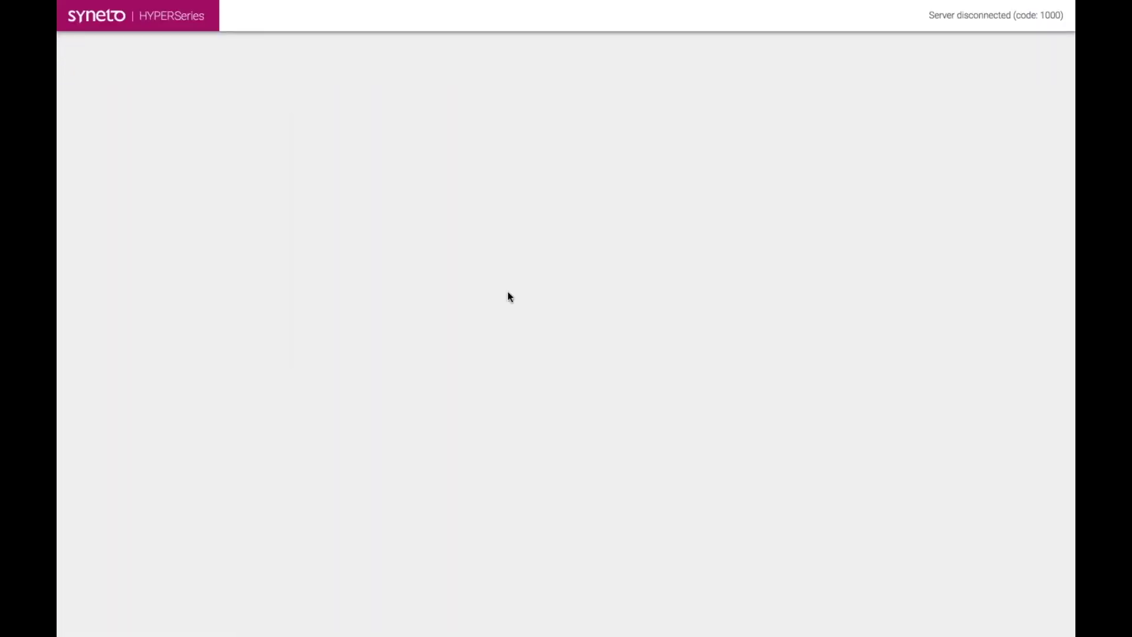
# - Close the primary site's console tab and log in to HYPER-DEMO-DR with the admin credentials
pyautogui.moveTo(399, 5)
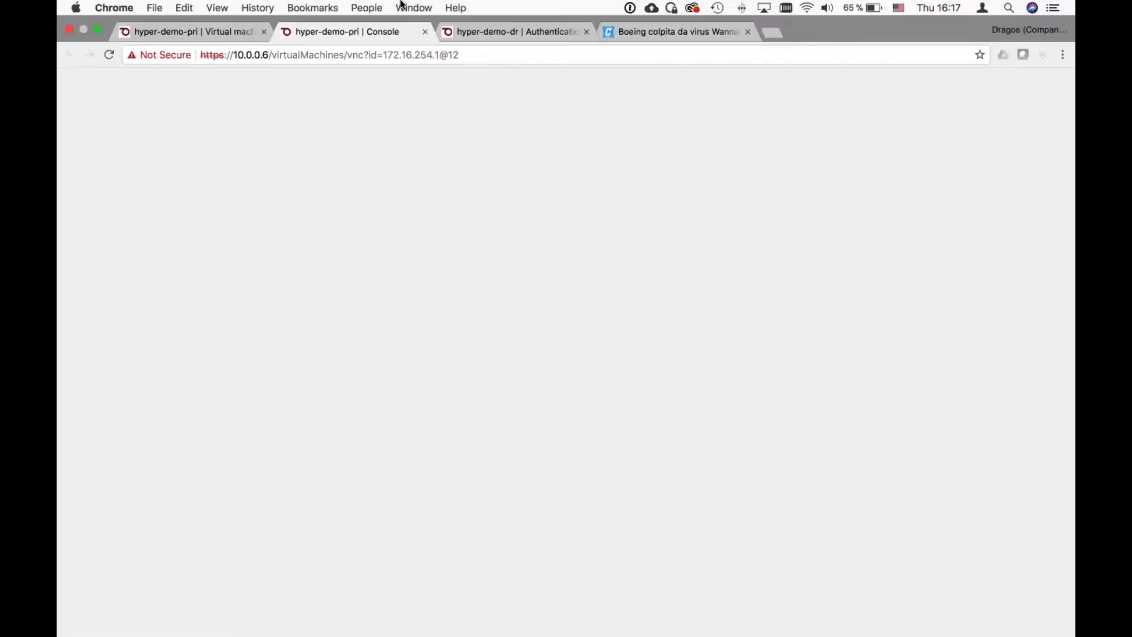
pyautogui.click(424, 33)
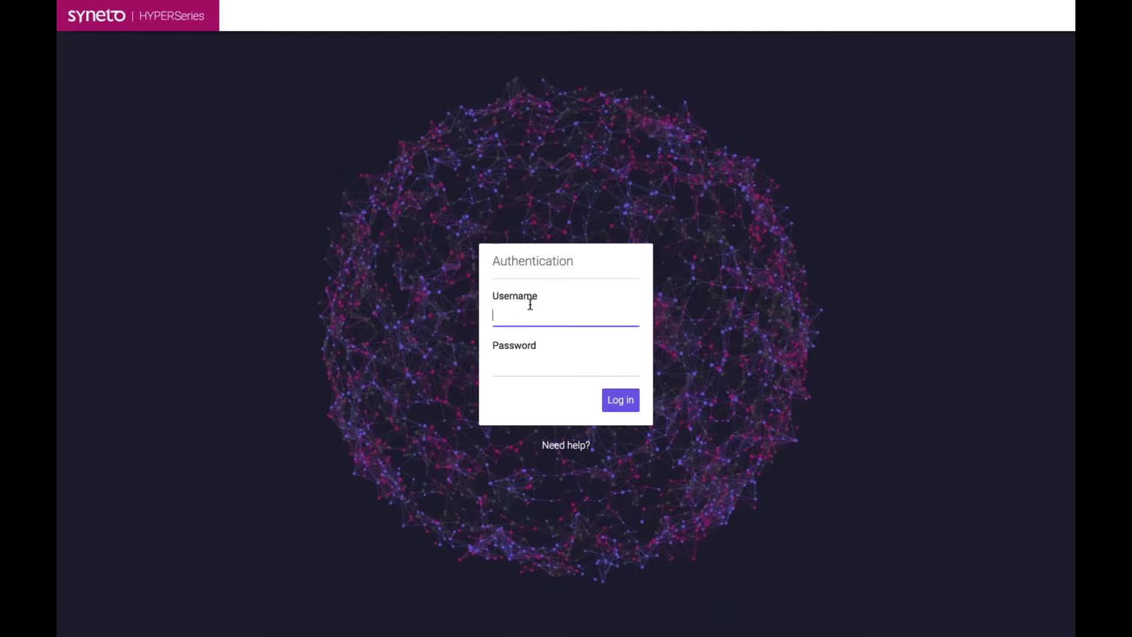
pyautogui.write('admin')
pyautogui.press('Tab')
pyautogui.write('*****')
pyautogui.press('Return')
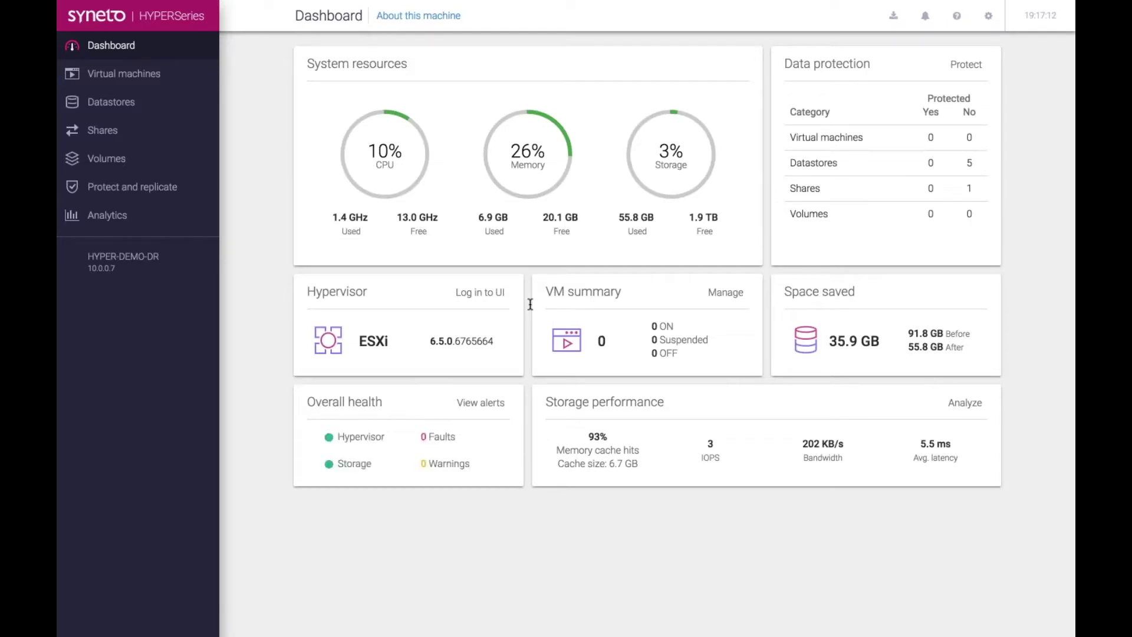
# - Open the DR Datastores list and expand win10.demo.syneto.eu, showing 8 snapshots and 9.7 GB used
pyautogui.click(154, 104)
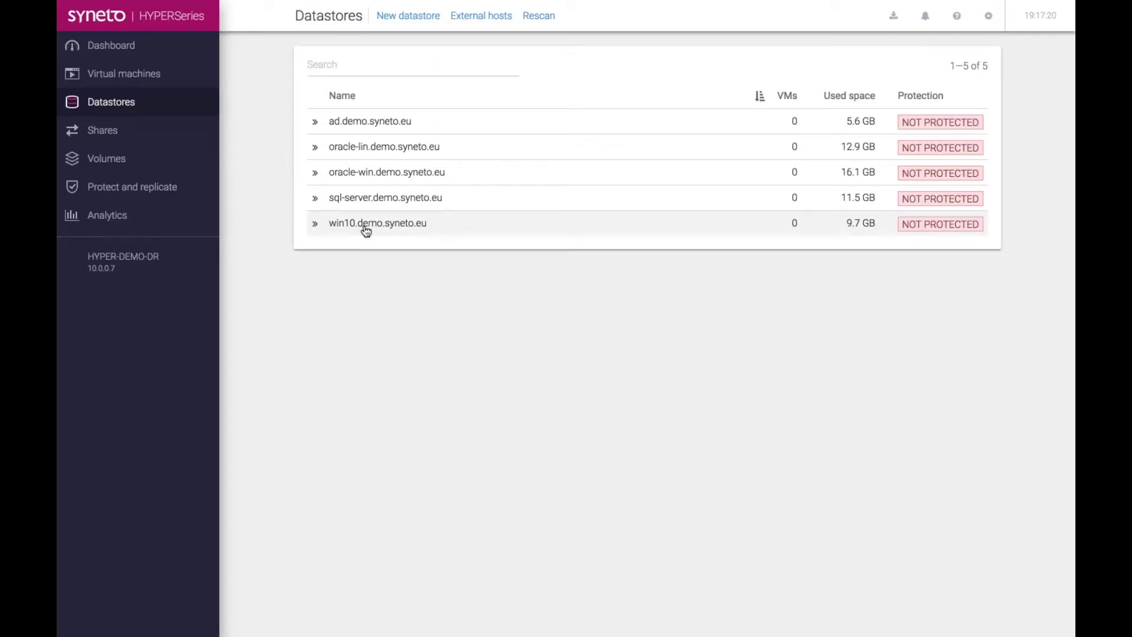
pyautogui.moveTo(317, 230)
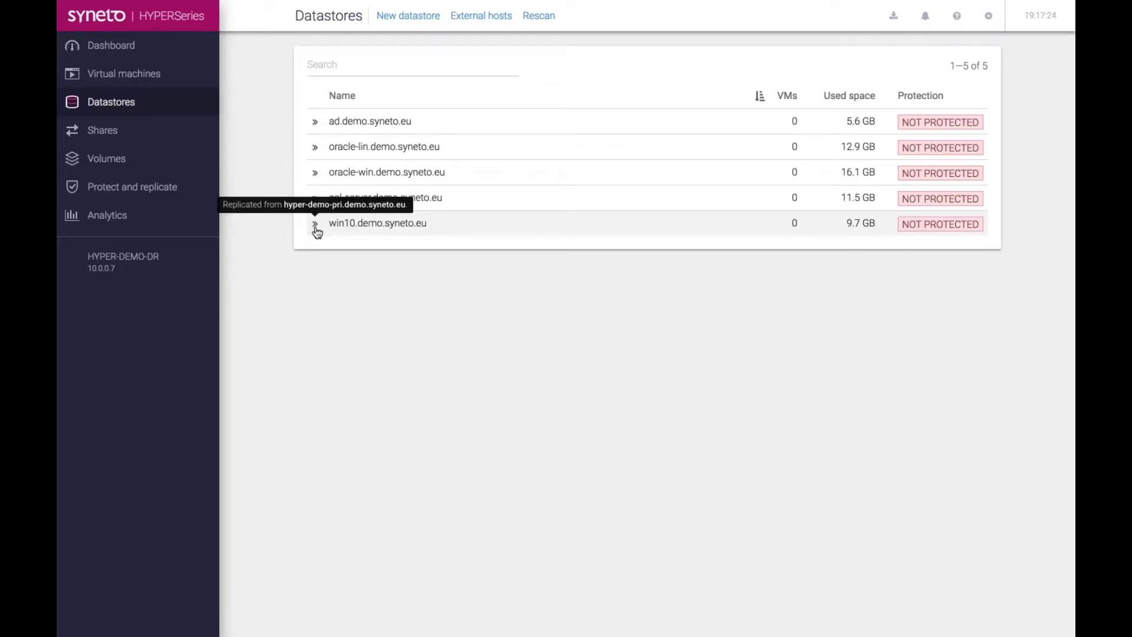
pyautogui.click(392, 224)
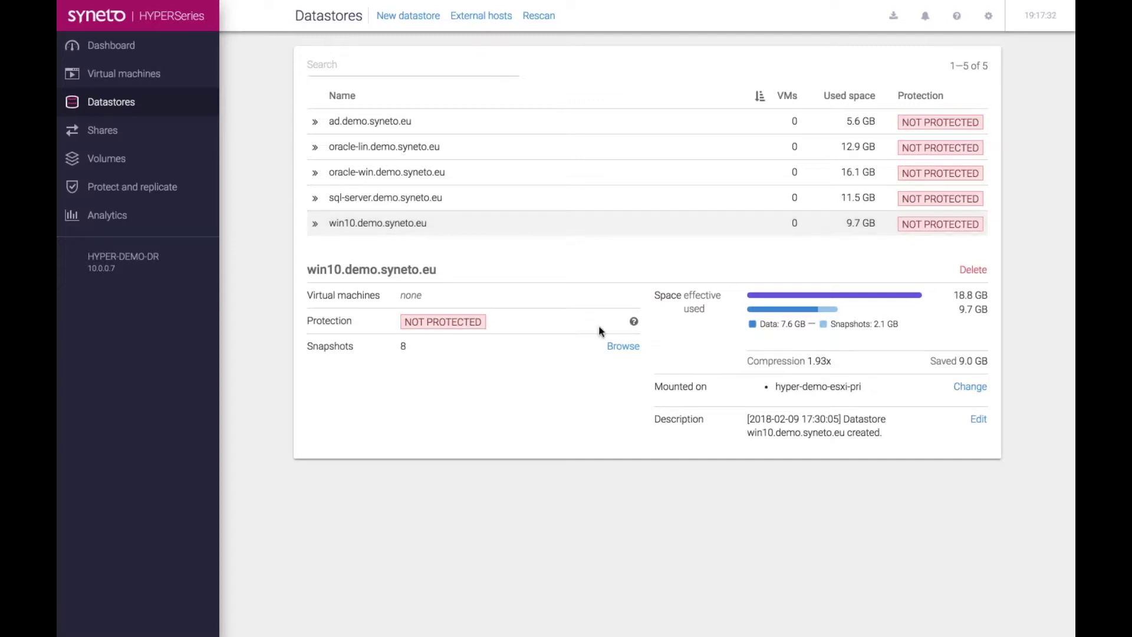
# - Browse the win10 datastore snapshots, pick March 4, 2018, and open the 01:56 snapshot's actions
pyautogui.click(624, 348)
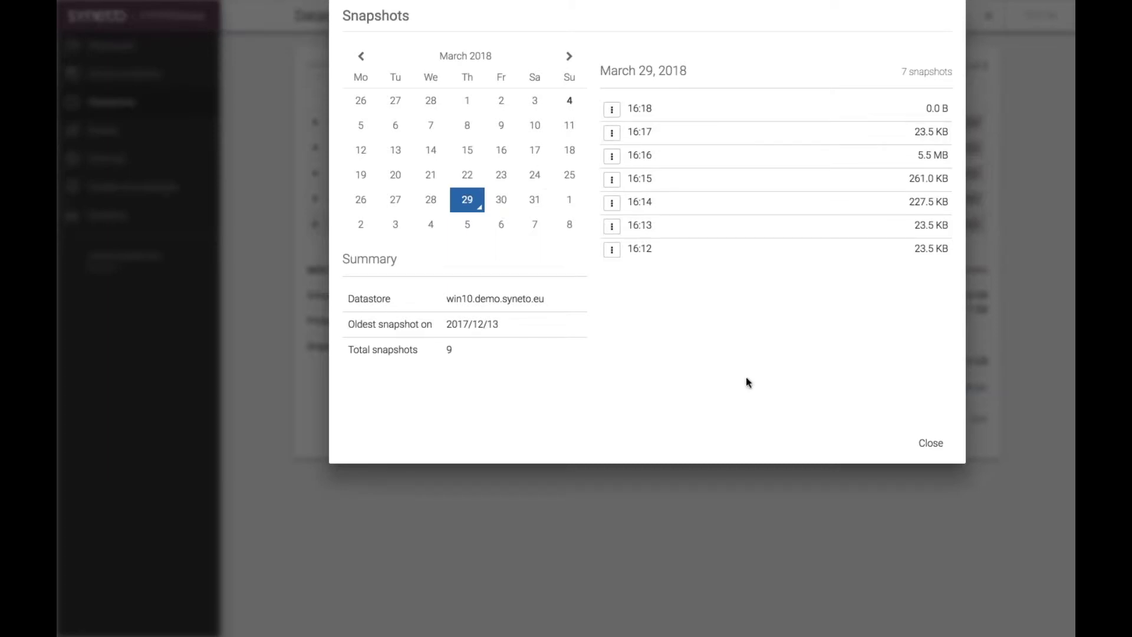
pyautogui.click(570, 105)
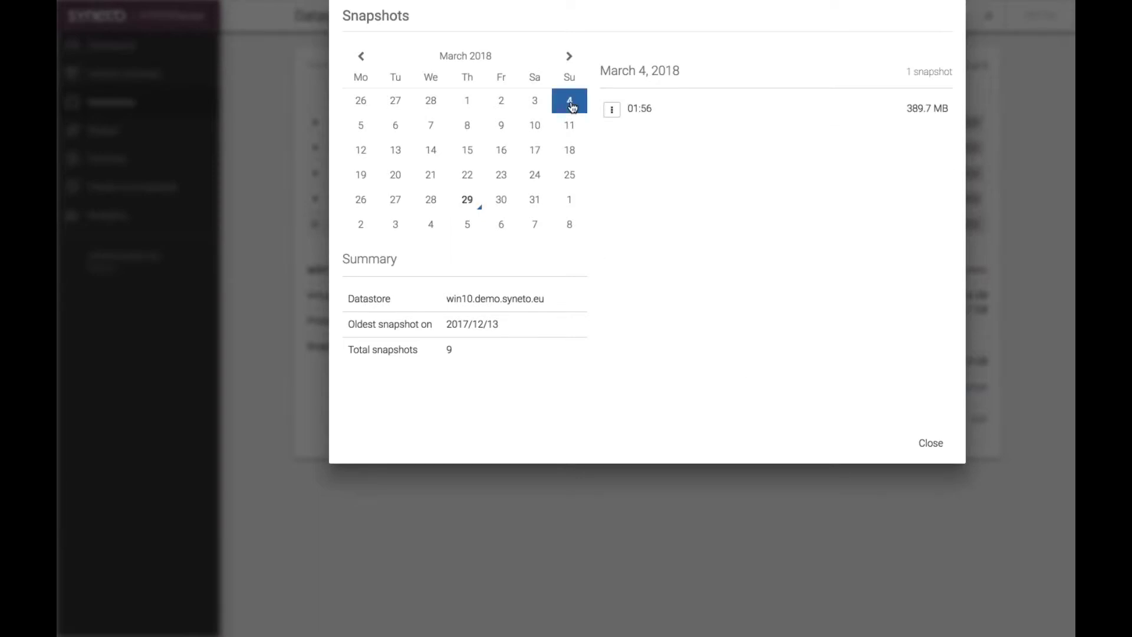
pyautogui.click(612, 112)
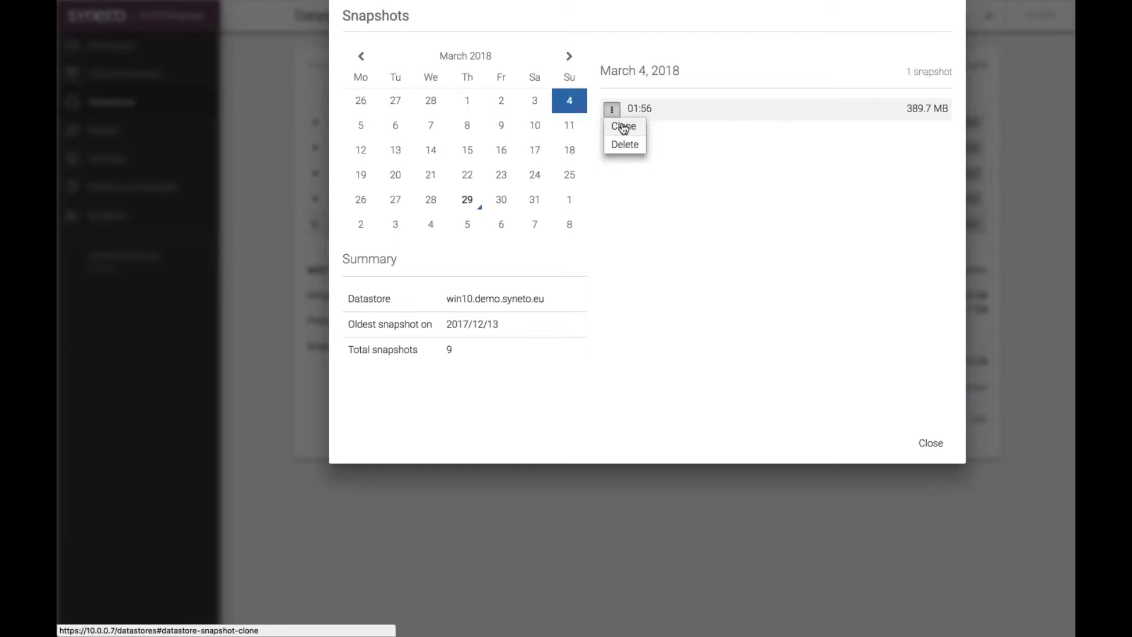
# - Clone the 2018/03/04 01:56 snapshot with the win10.demo.syneto.eu VM included, then close Snapshots
pyautogui.click(624, 125)
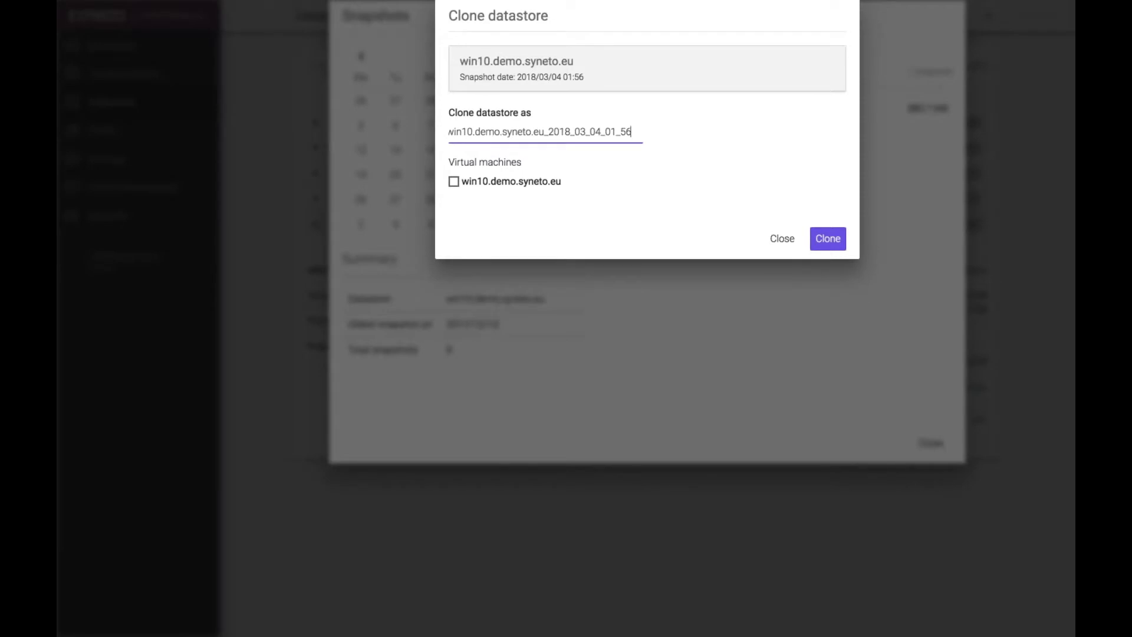
pyautogui.click(454, 182)
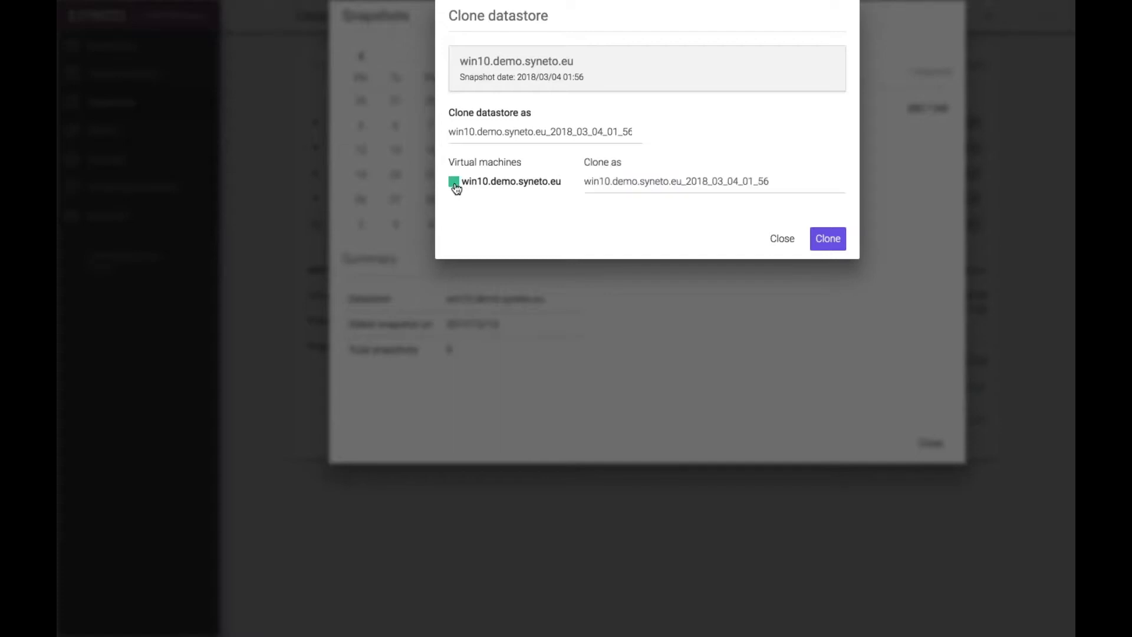
pyautogui.click(828, 238)
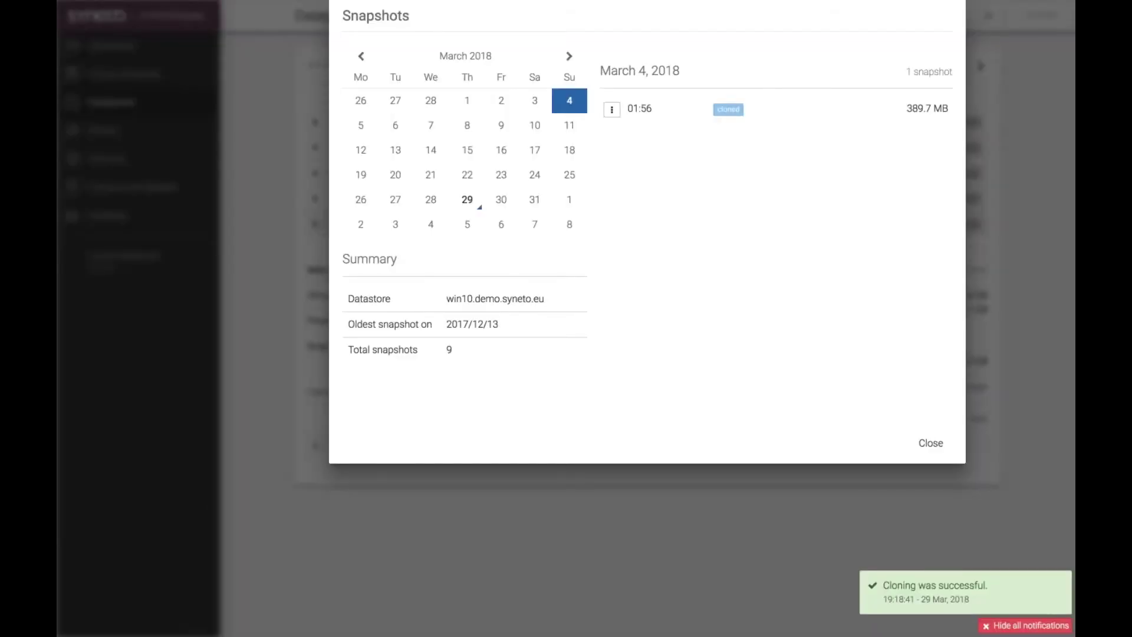
pyautogui.click(930, 444)
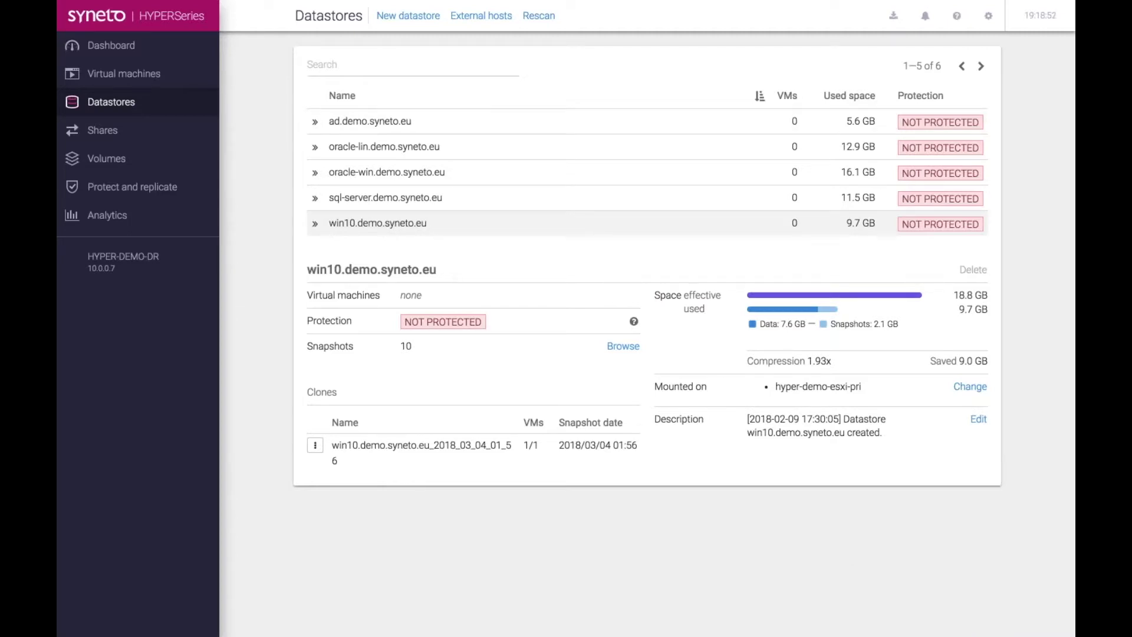
# - Power on the cloned win10.demo.syneto.eu_2018_03_04_01_56 VM from the Virtual machines list
pyautogui.click(189, 76)
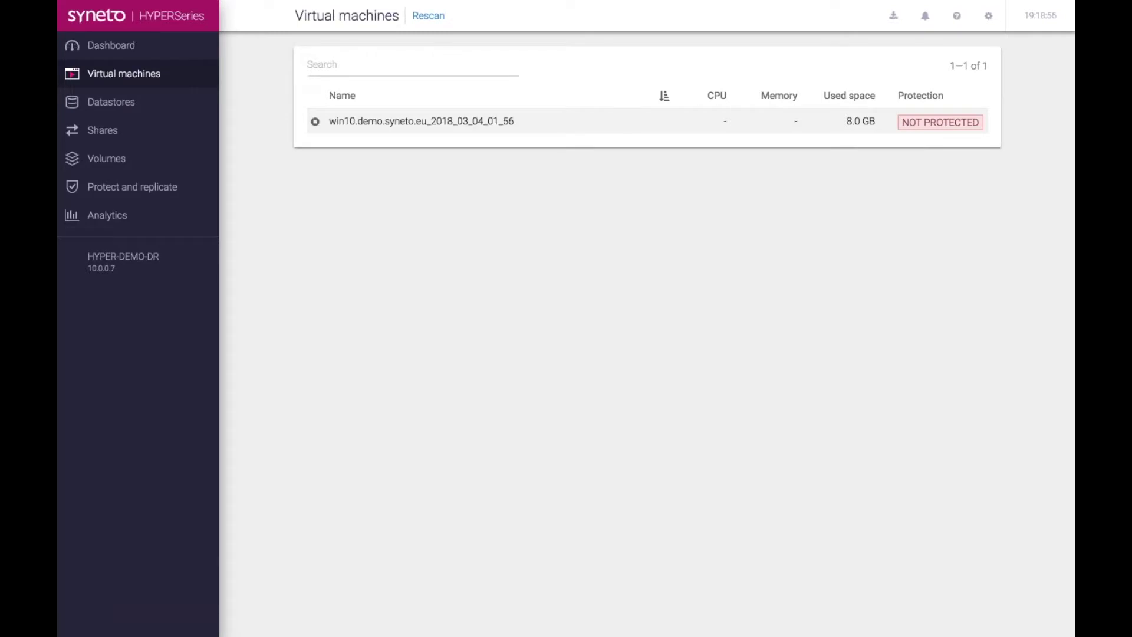
pyautogui.click(427, 131)
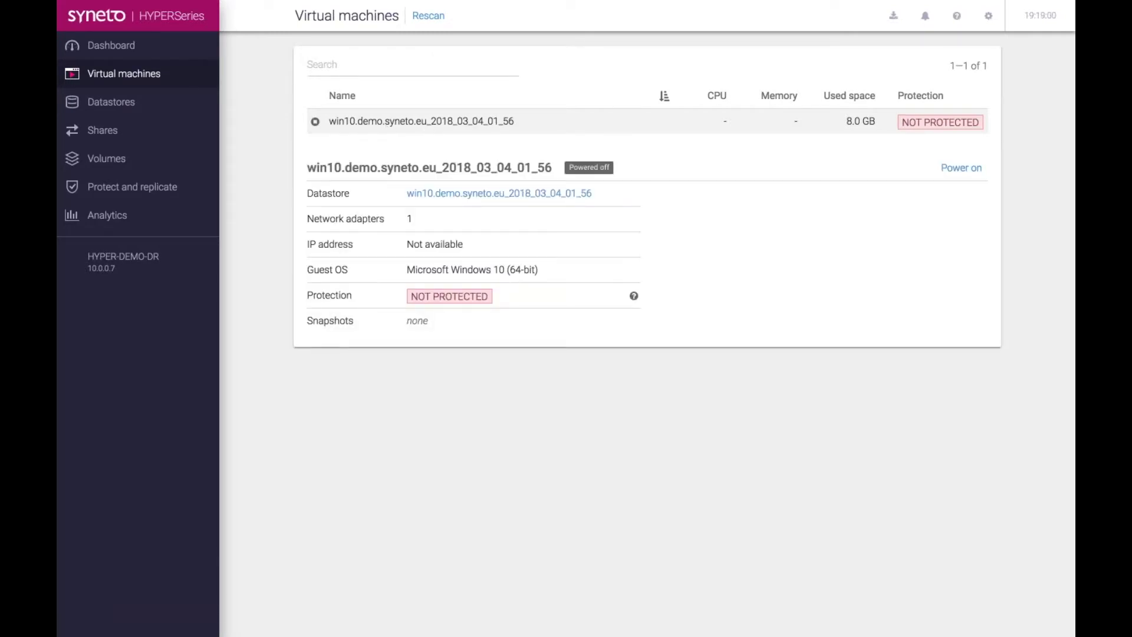
pyautogui.click(957, 171)
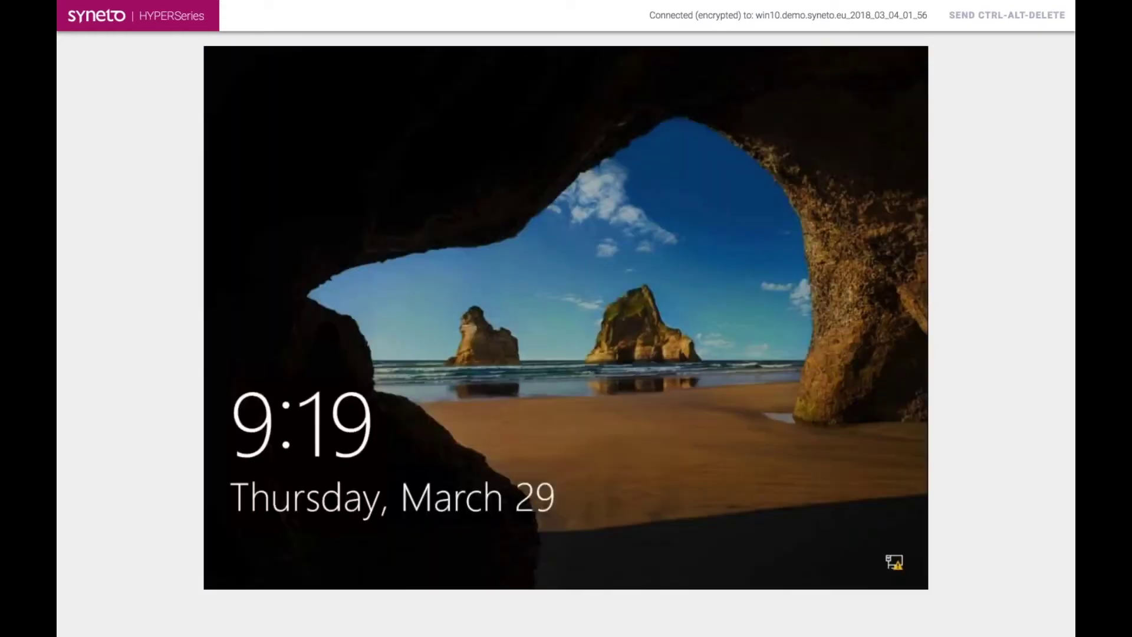
# - Sign in to the cloned Windows 10 VM with the account password
pyautogui.click(597, 314)
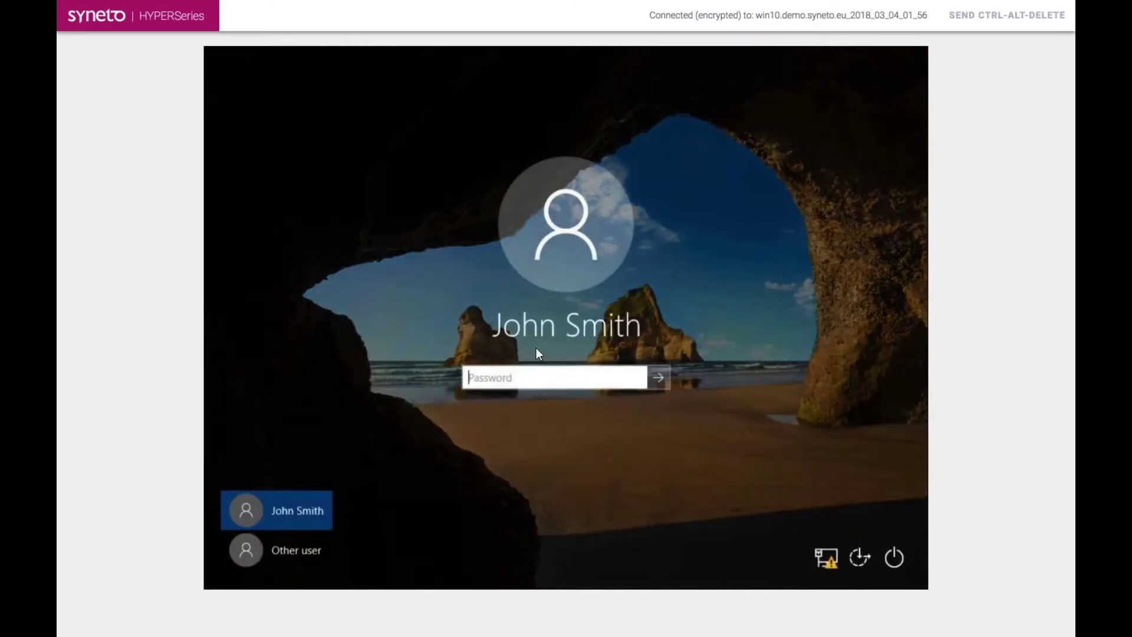
pyautogui.write('******')
pyautogui.press('Return')
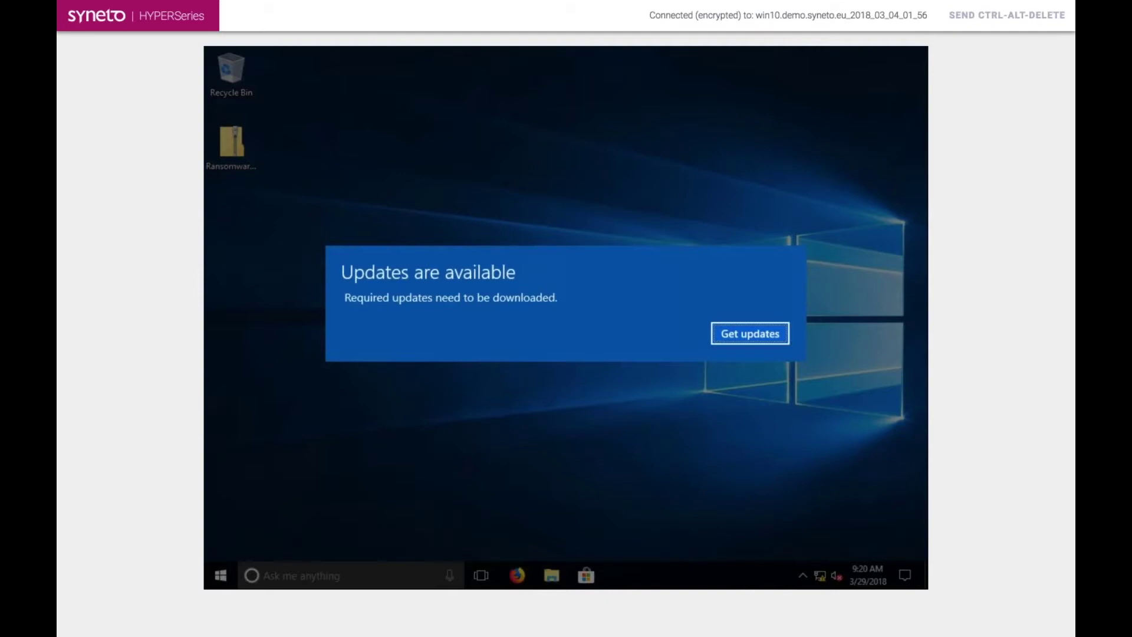
# - Return to the hyper-demo-pri virtual machines page, then switch to the presentation
pyautogui.moveTo(229, 29)
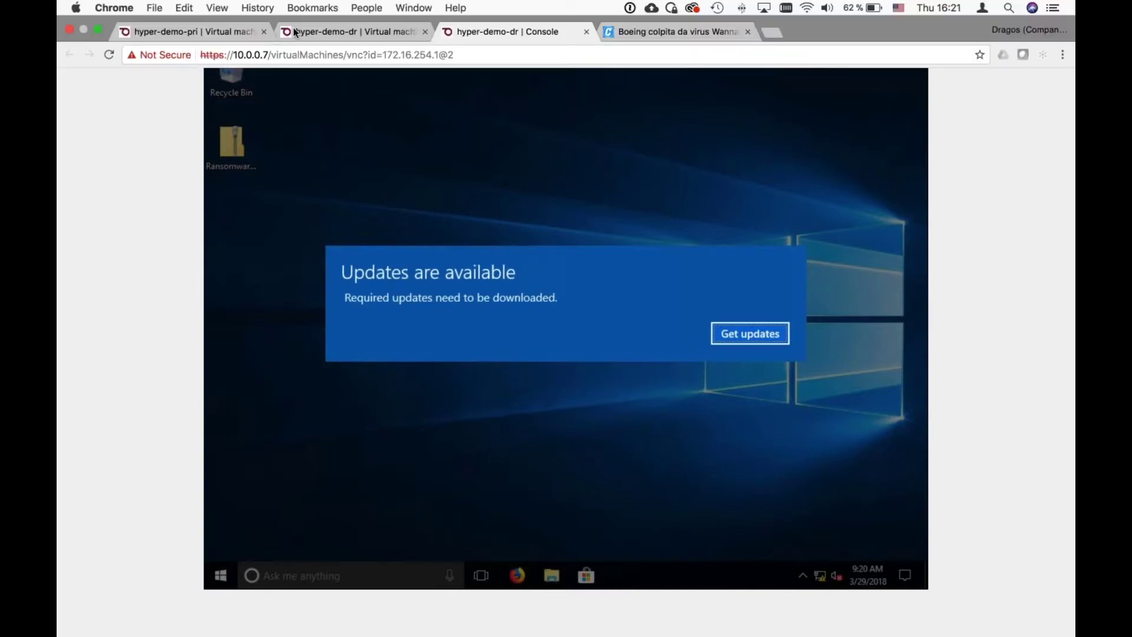
pyautogui.click(229, 29)
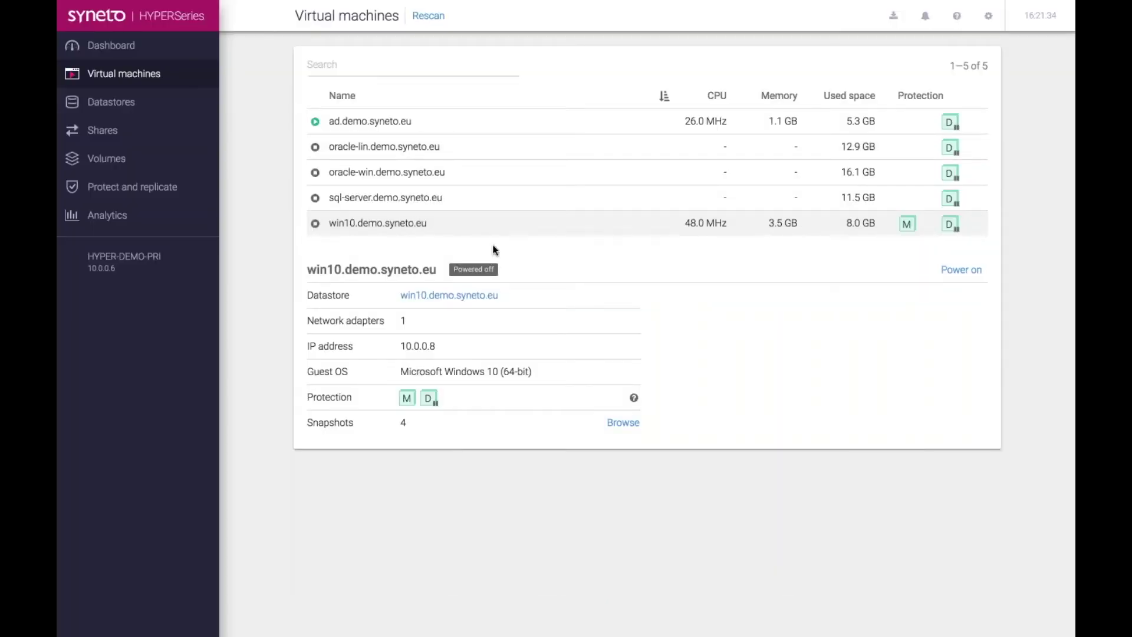
pyautogui.press('super+Tab')
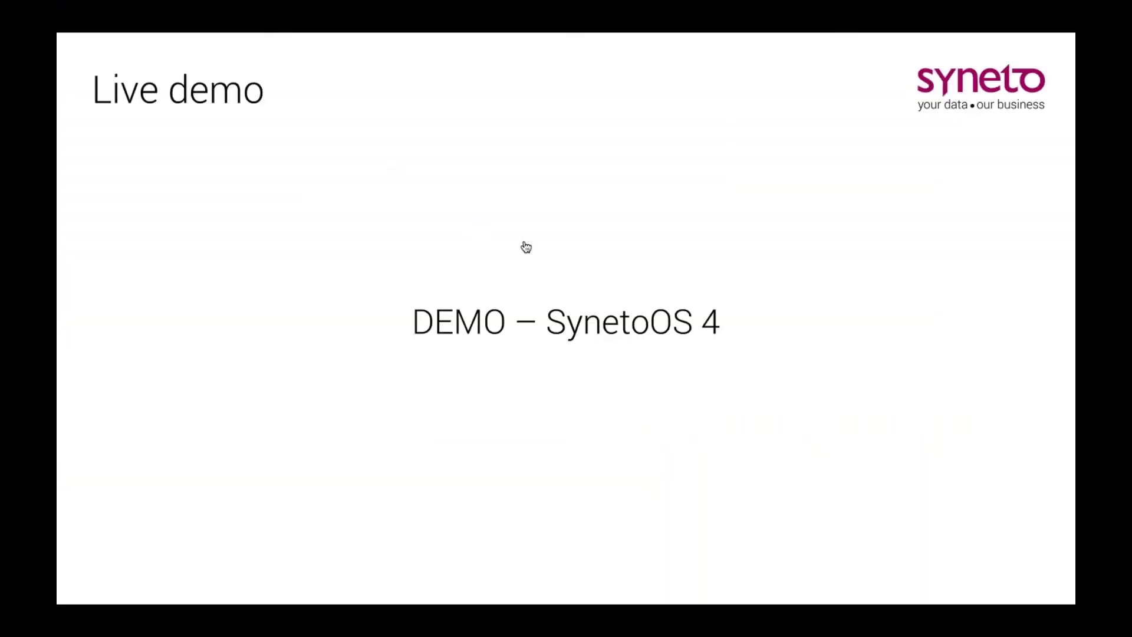
# - Advance to the closing 'Grazie!' slide and open the GoToWebinar Control Panel from the Dock
pyautogui.press('Right')
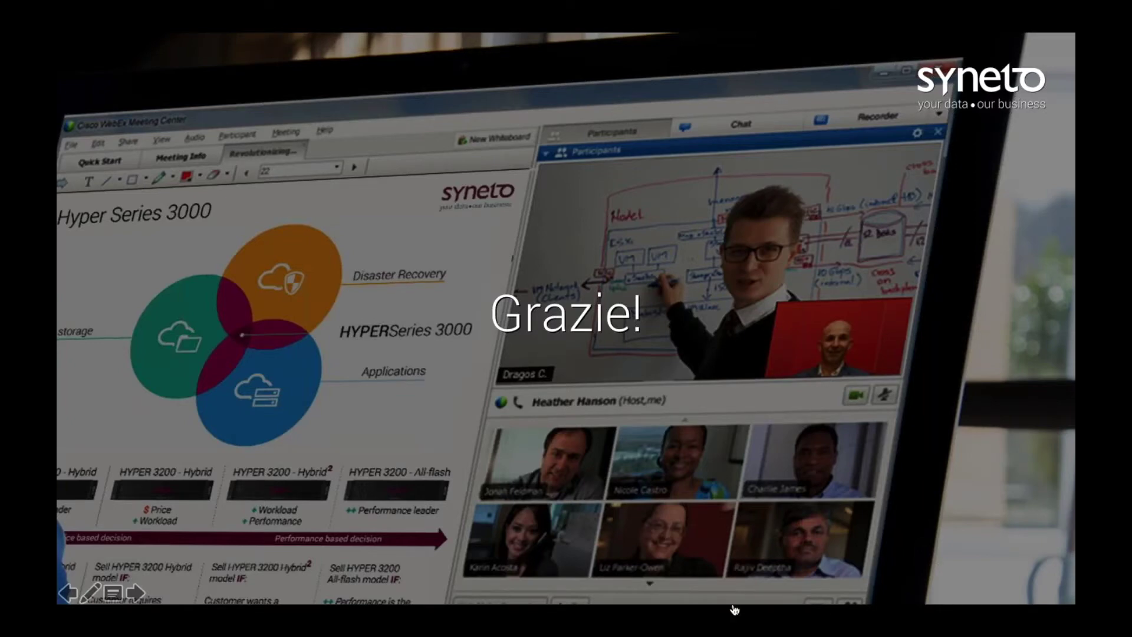
pyautogui.press('super+Tab')
pyautogui.press('super+Tab')
pyautogui.moveTo(986, 626)
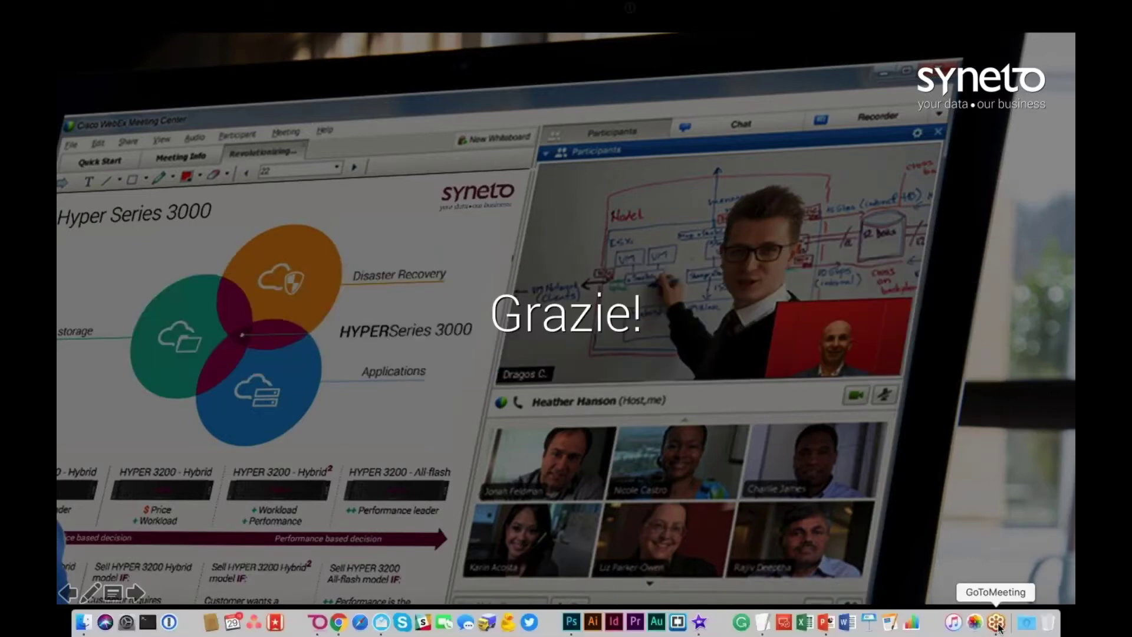
pyautogui.rightClick(996, 627)
pyautogui.click(993, 413)
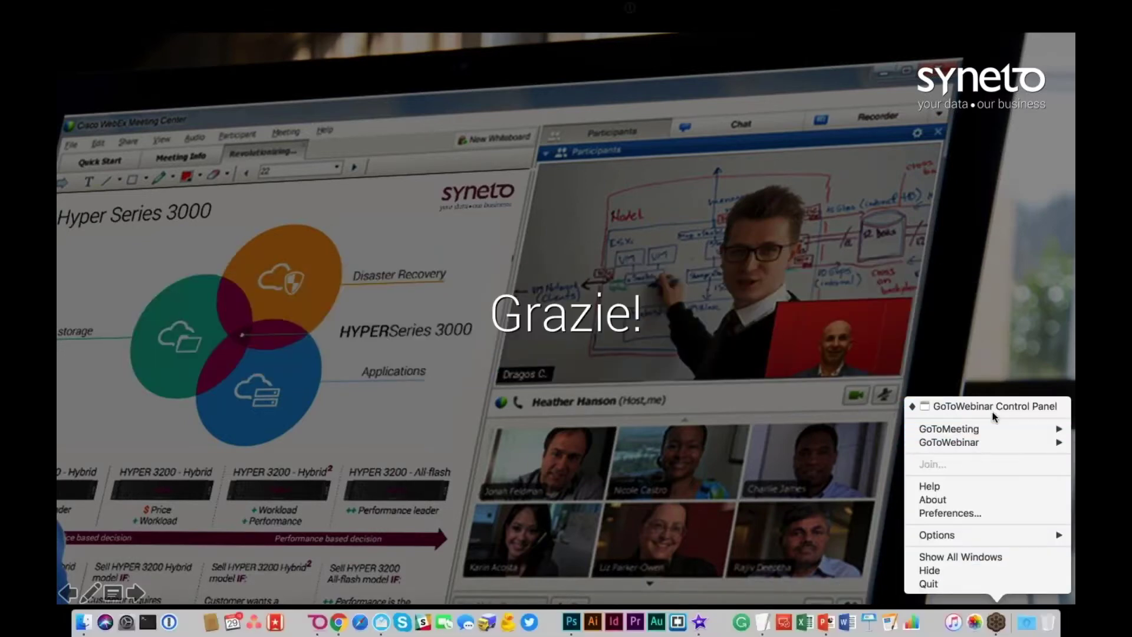